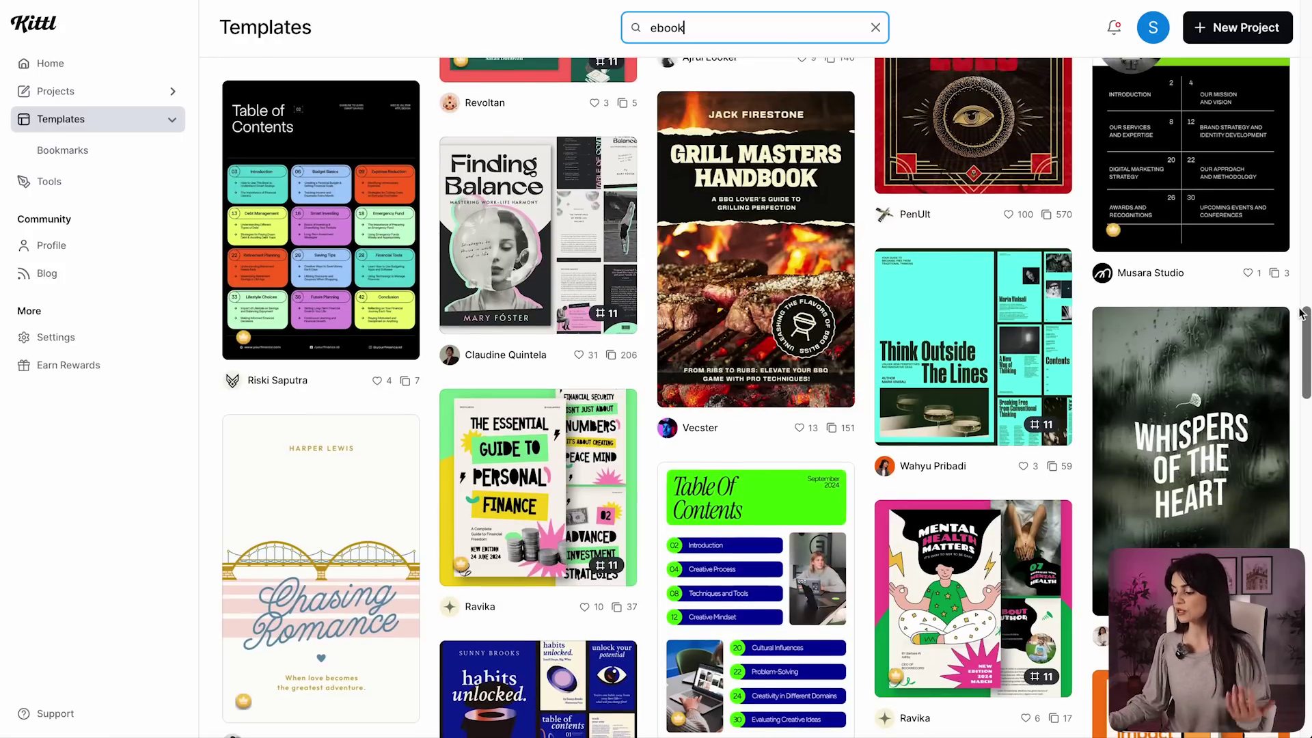
# Open the "The Complete Guide to Digital Marketing" ebook template from the ebook search results
pyautogui.scroll(8, 1300, 313)
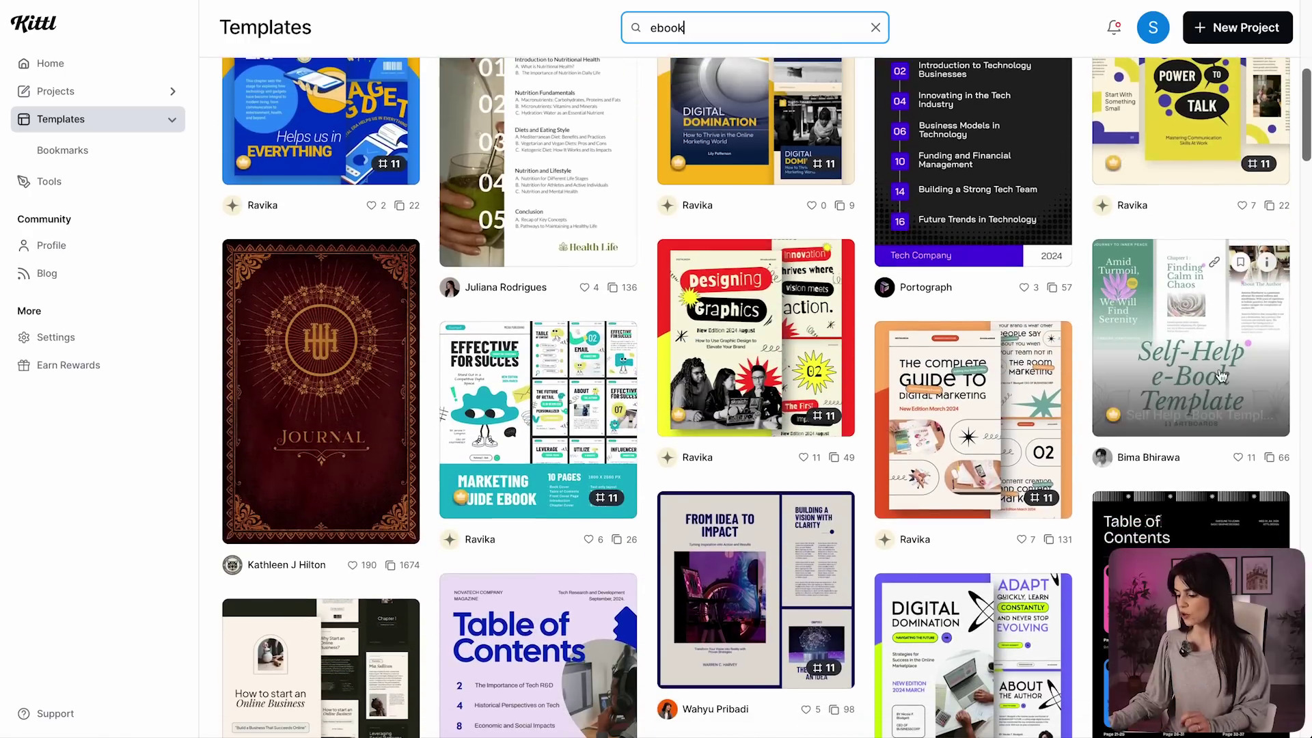
pyautogui.click(976, 417)
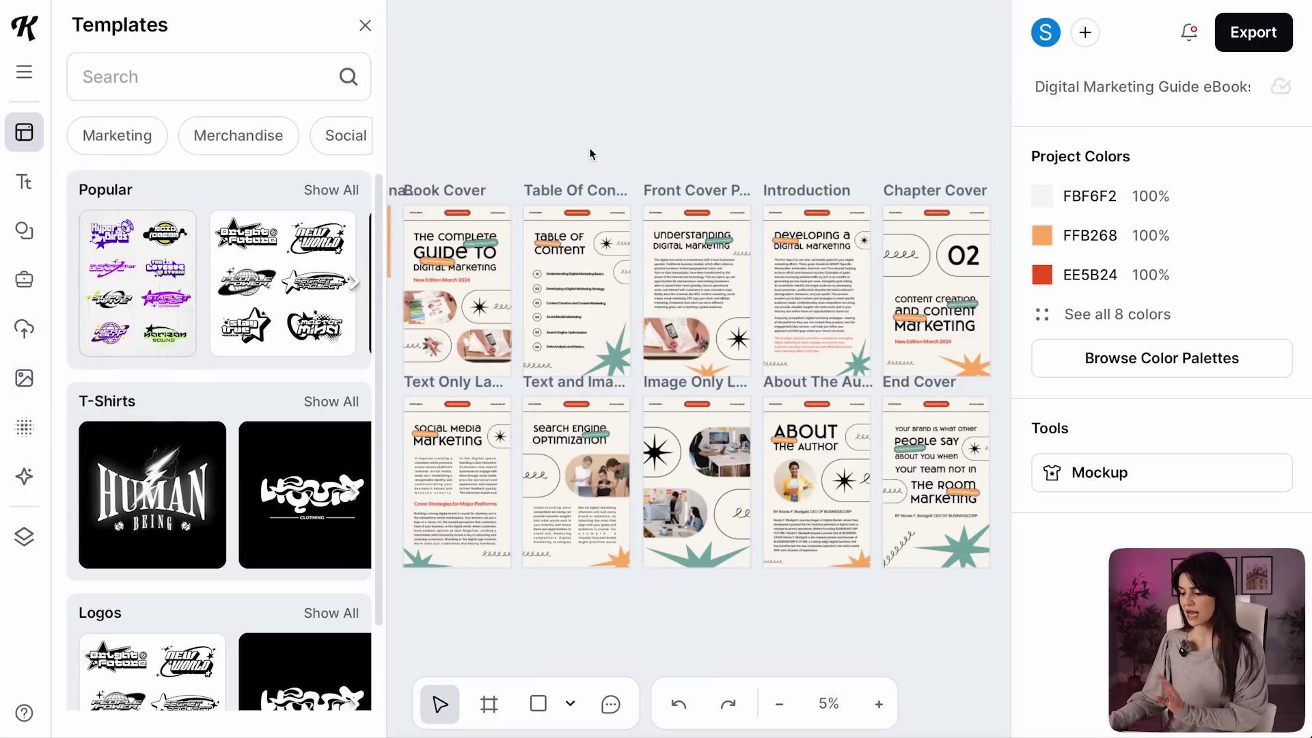
# Delete the Thumbnail artboard in front of the Book Cover
pyautogui.hscroll(-3, 589, 147)
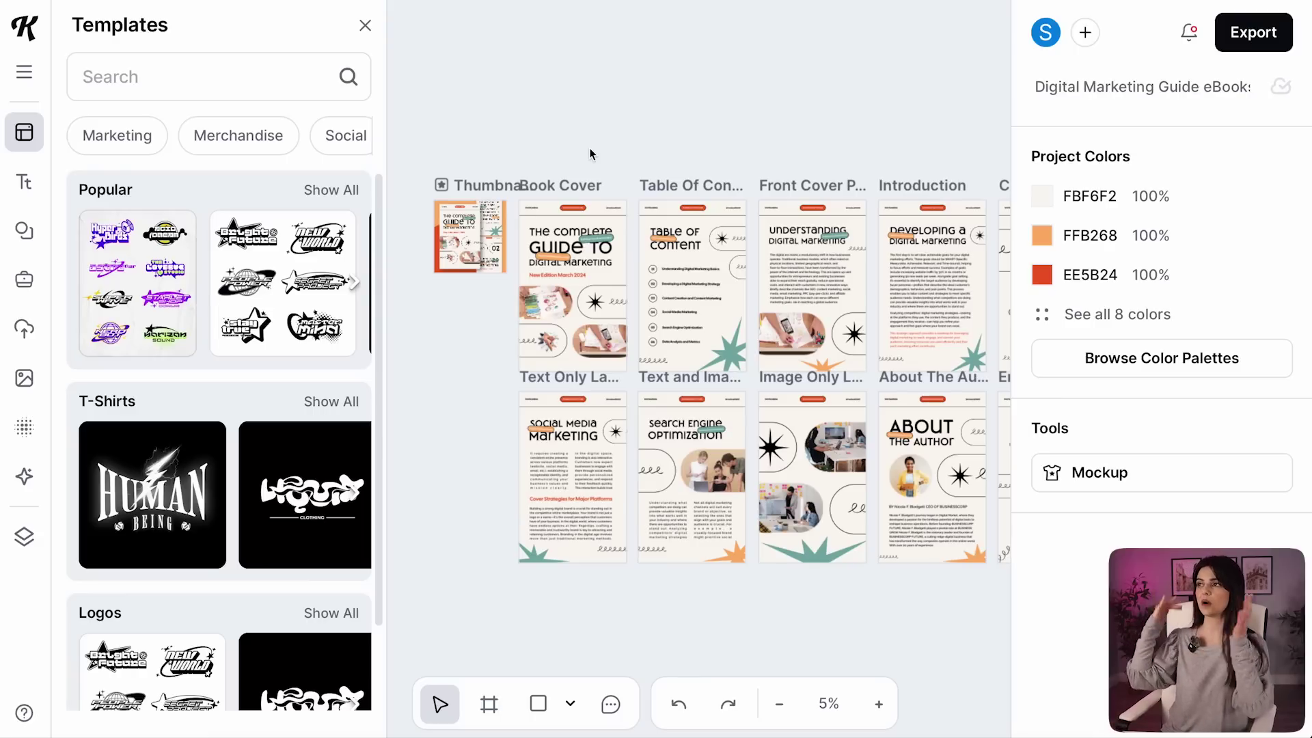
pyautogui.click(462, 186)
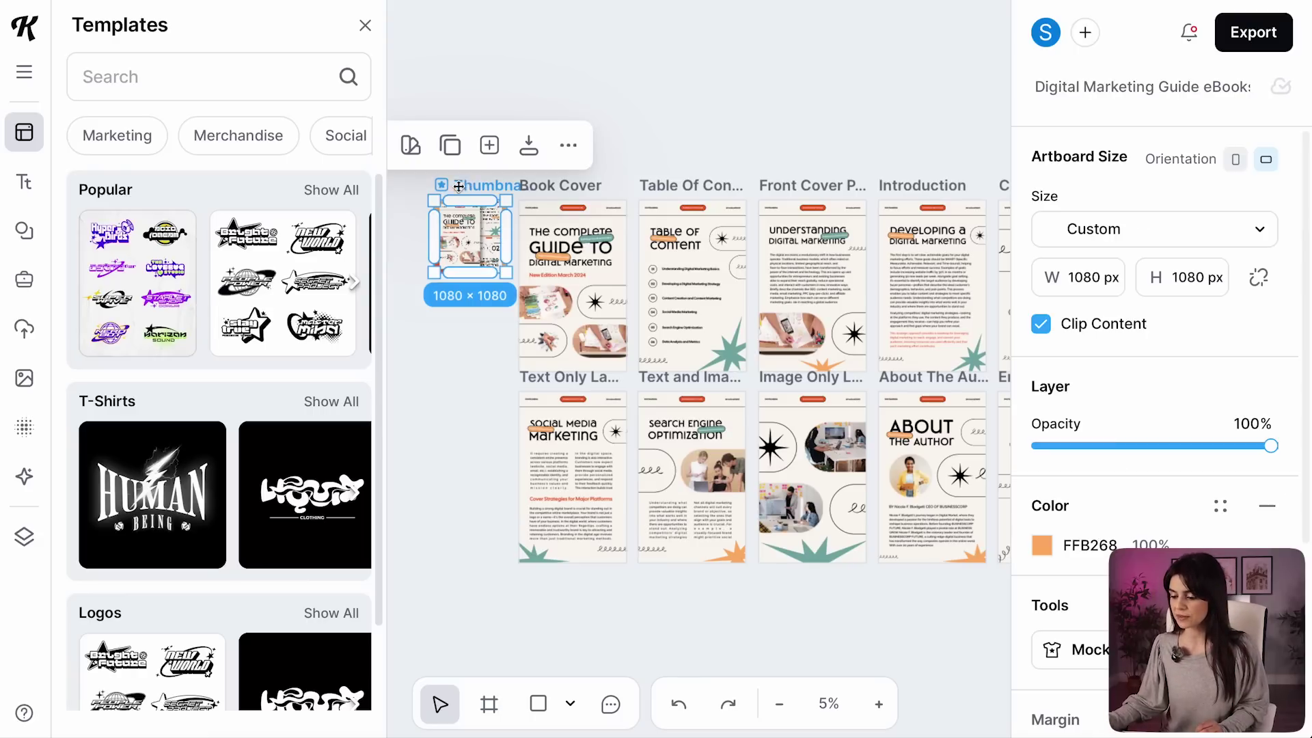
pyautogui.scroll(3, 462, 185)
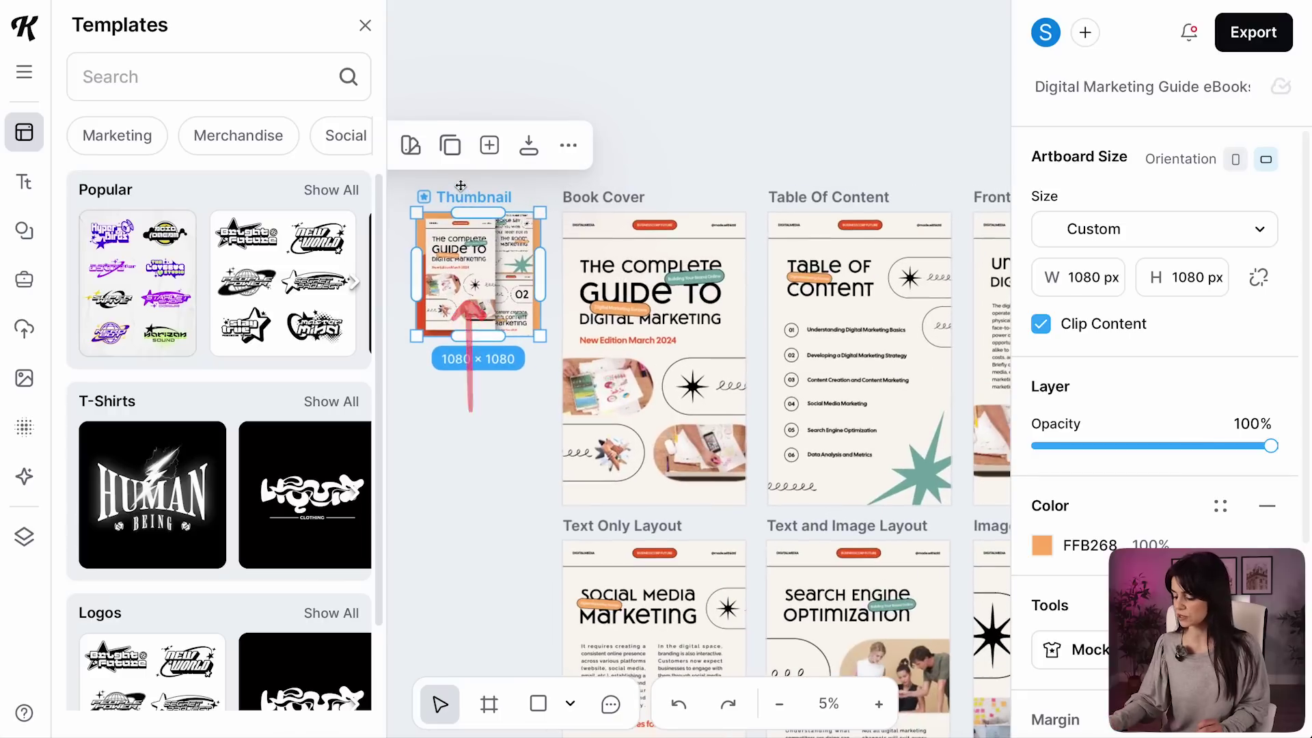
pyautogui.press('Delete')
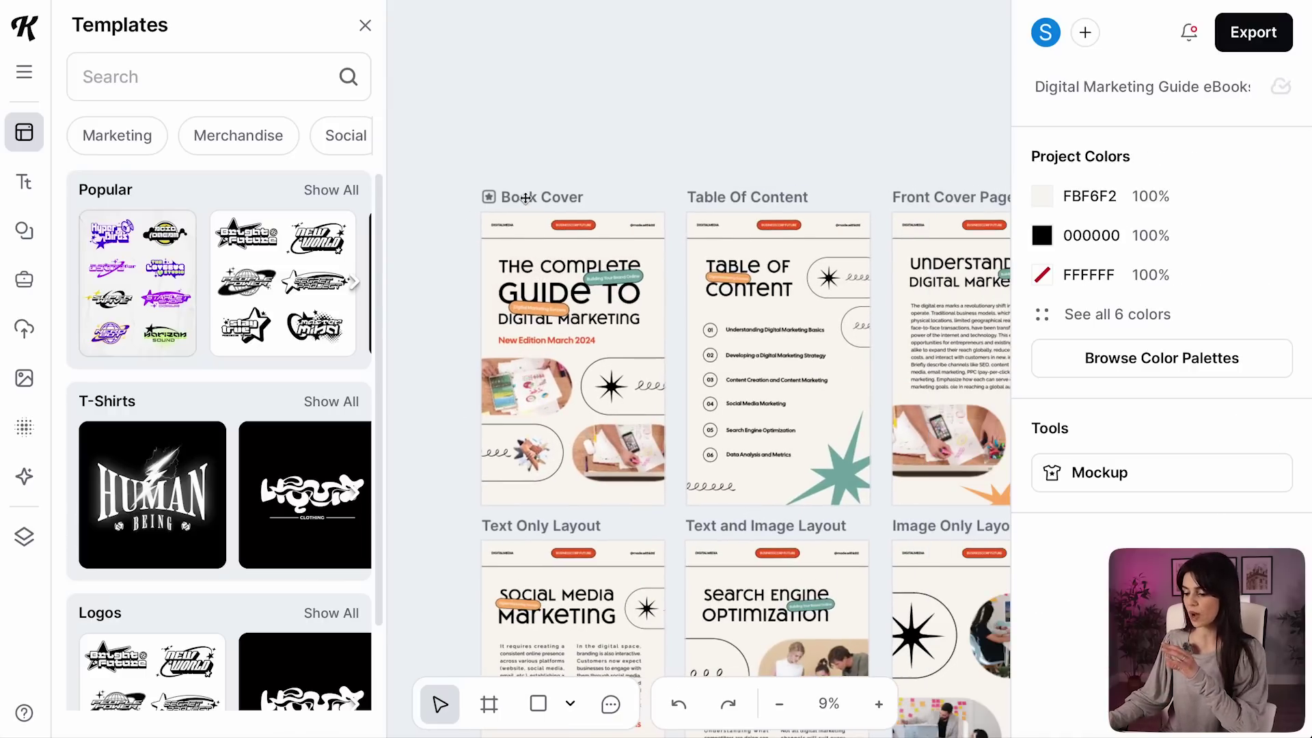
# Rearrange the upper row of artboards so Introduction, Chapter Cover and Front Cover Page follow Table Of Content in that order
pyautogui.hscroll(2, 554, 197)
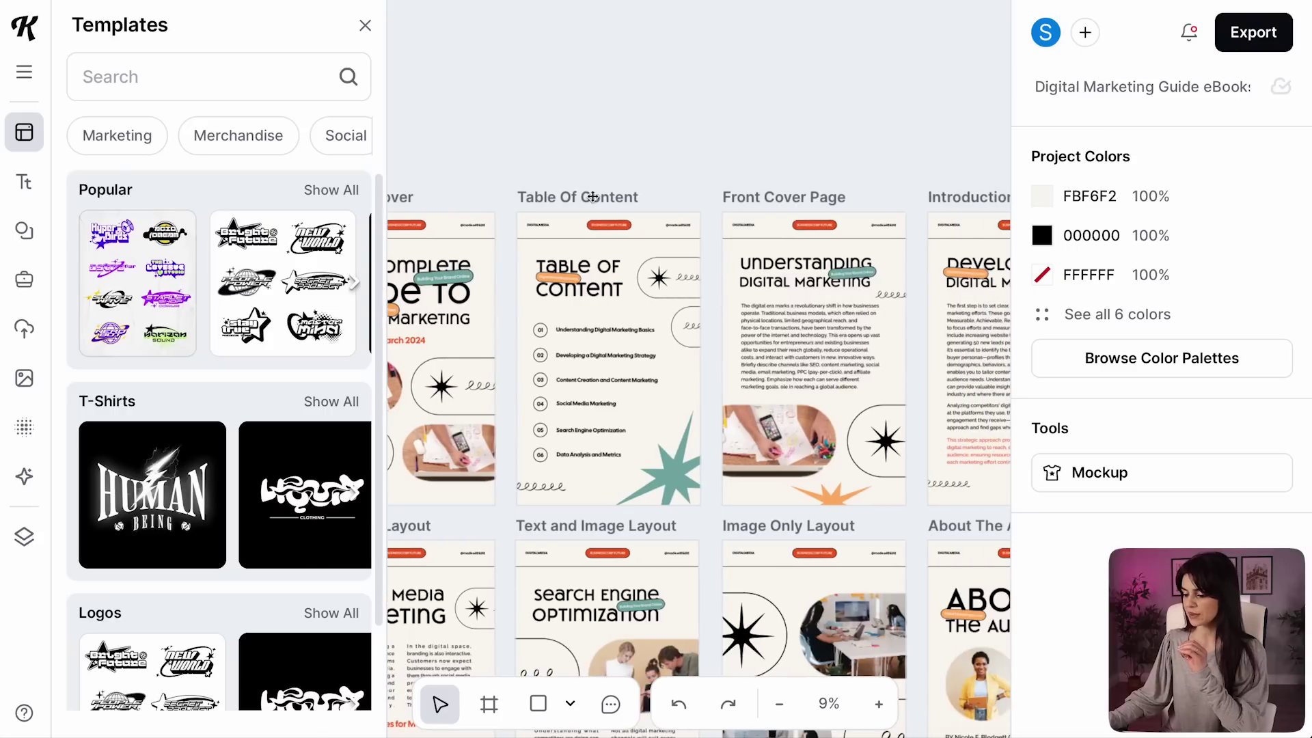
pyautogui.hscroll(7, 581, 197)
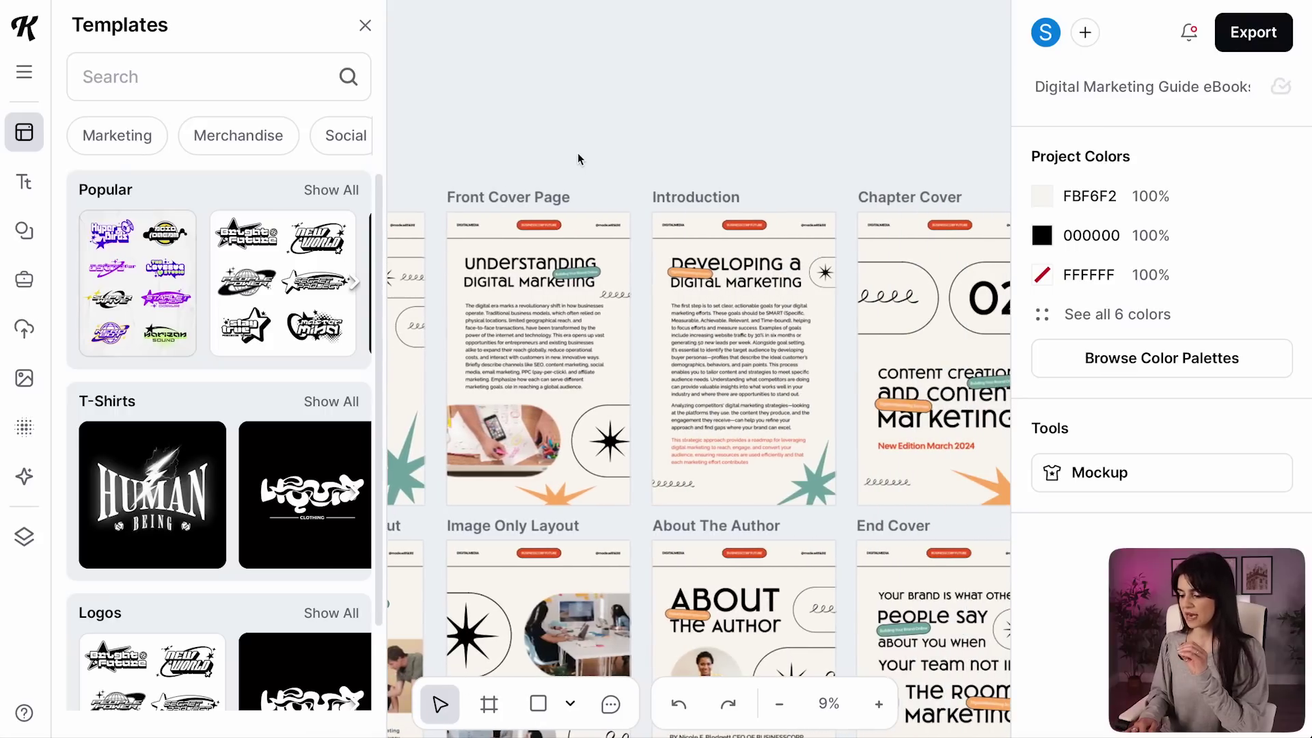
pyautogui.scroll(-2, 577, 153)
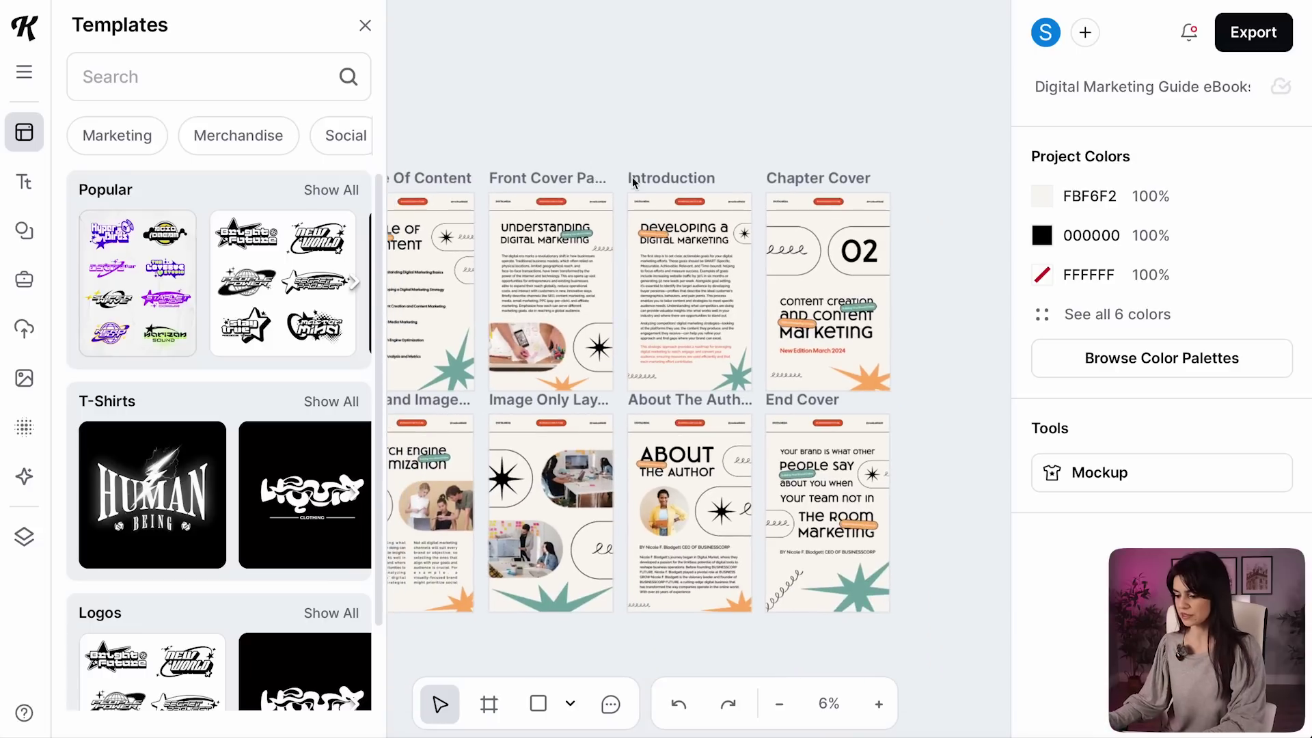
pyautogui.click(535, 179)
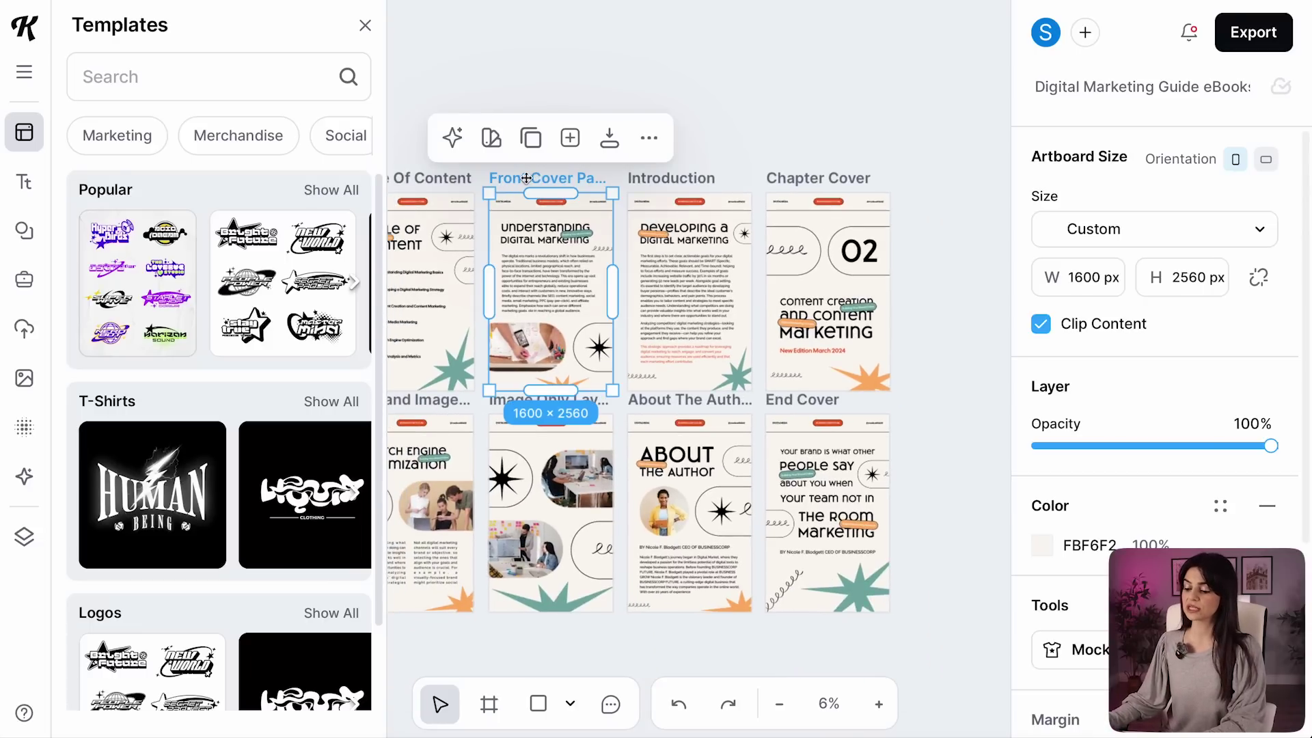
pyautogui.moveTo(514, 179); pyautogui.dragTo(880, 198)
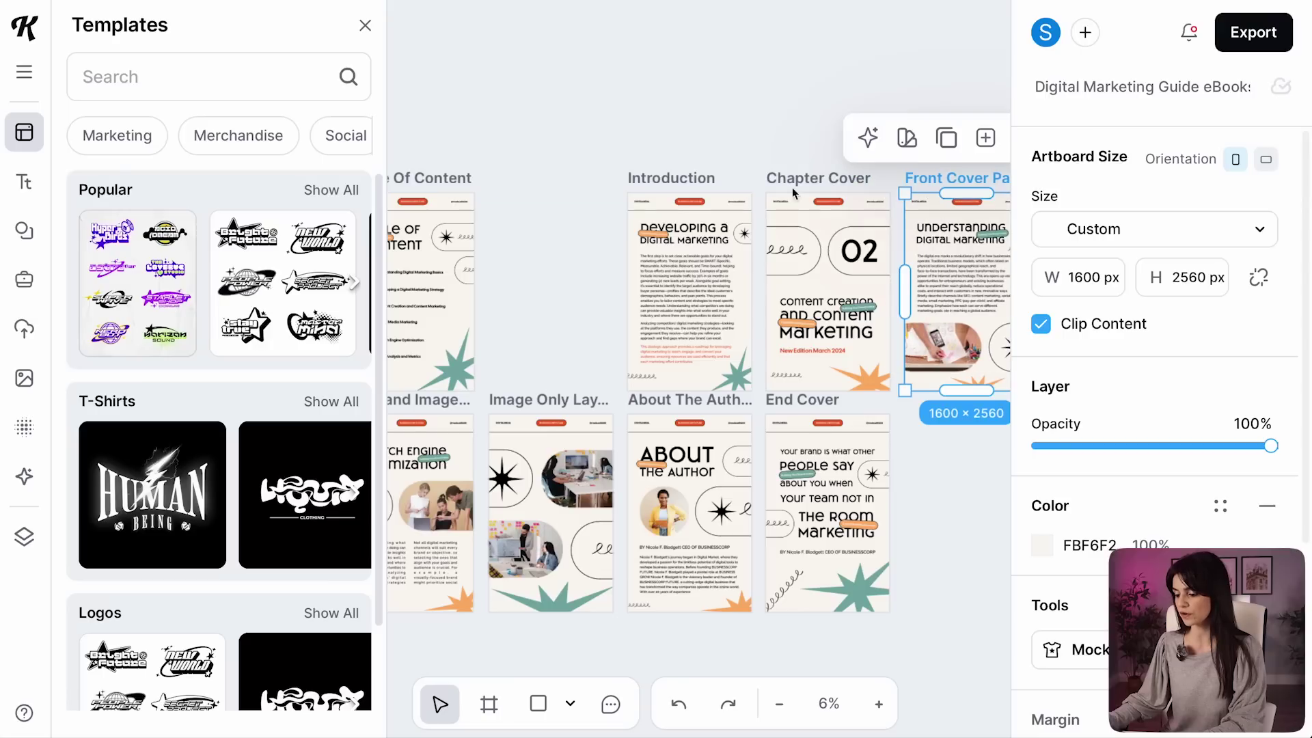
pyautogui.moveTo(691, 181); pyautogui.dragTo(553, 183)
pyautogui.moveTo(553, 184); pyautogui.dragTo(554, 184)
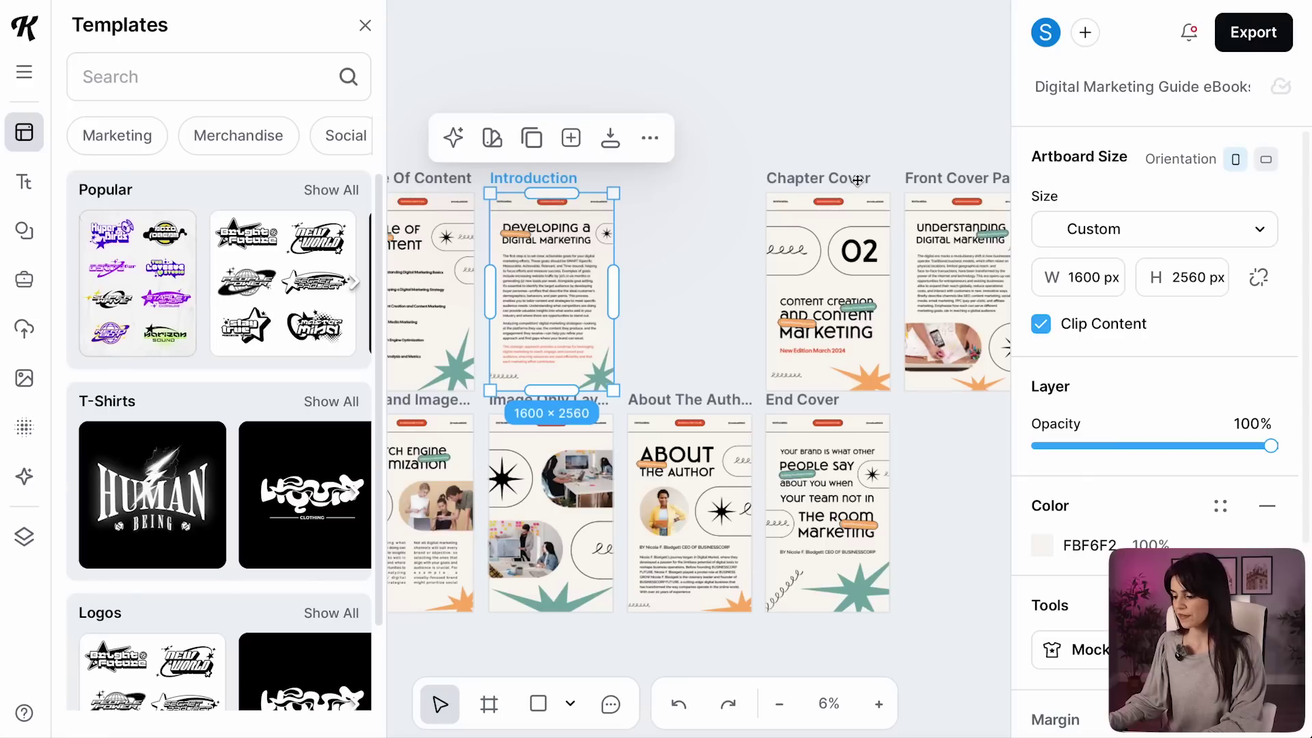
pyautogui.moveTo(858, 180); pyautogui.dragTo(722, 183)
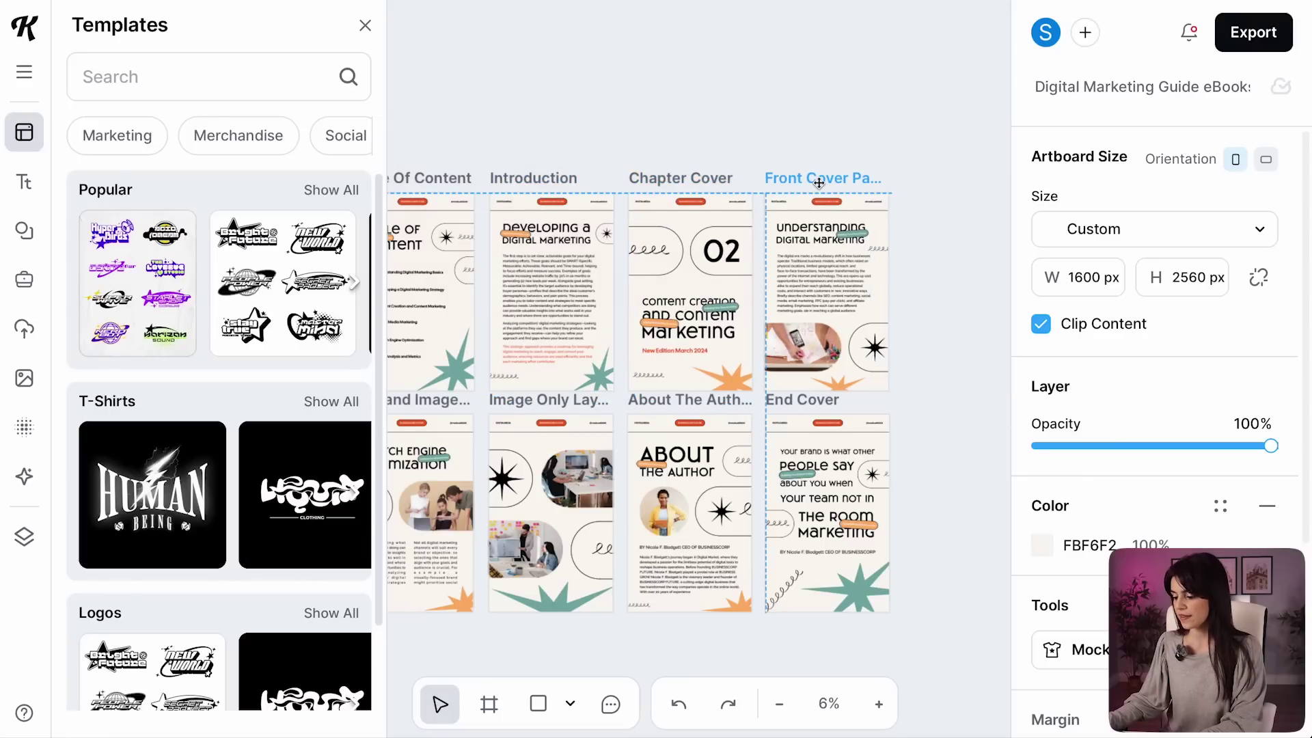
pyautogui.click(818, 184)
# Rename the Chapter Cover artboard as "Chapter 1"
pyautogui.click(672, 178)
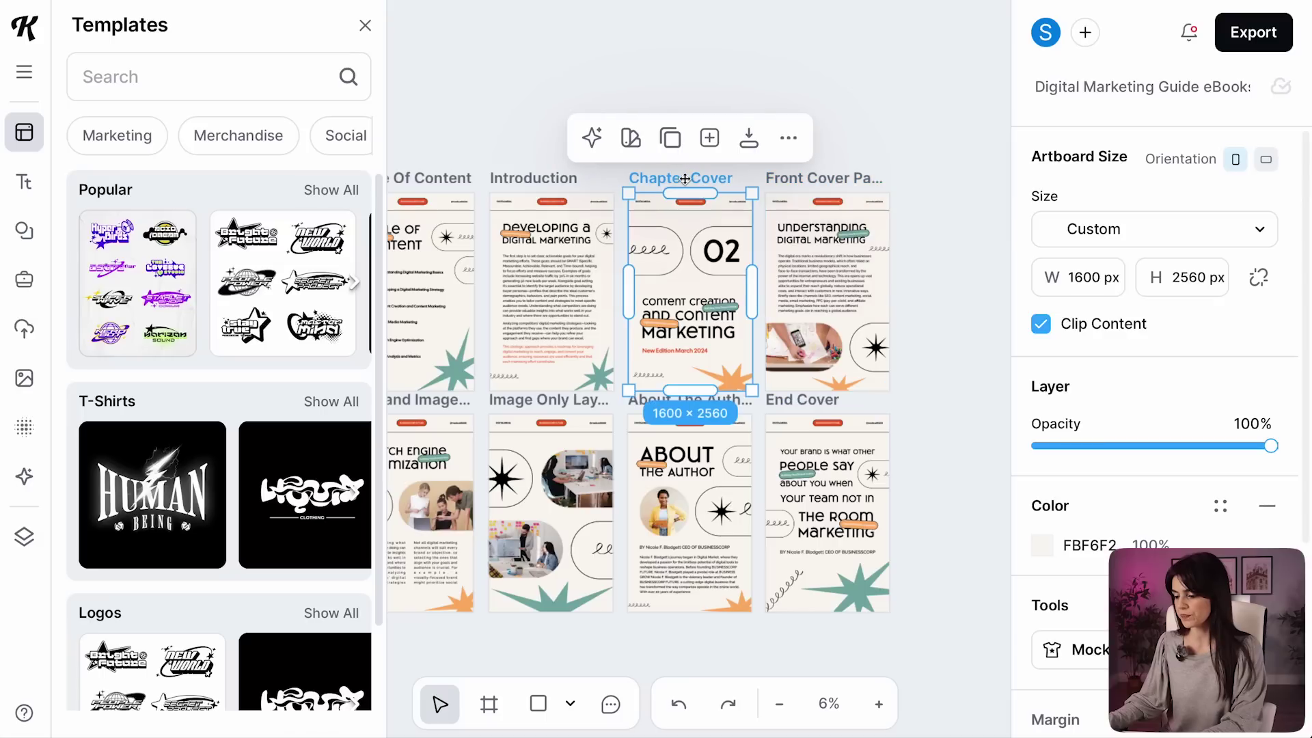
pyautogui.click(684, 179)
pyautogui.moveTo(683, 178); pyautogui.dragTo(732, 179)
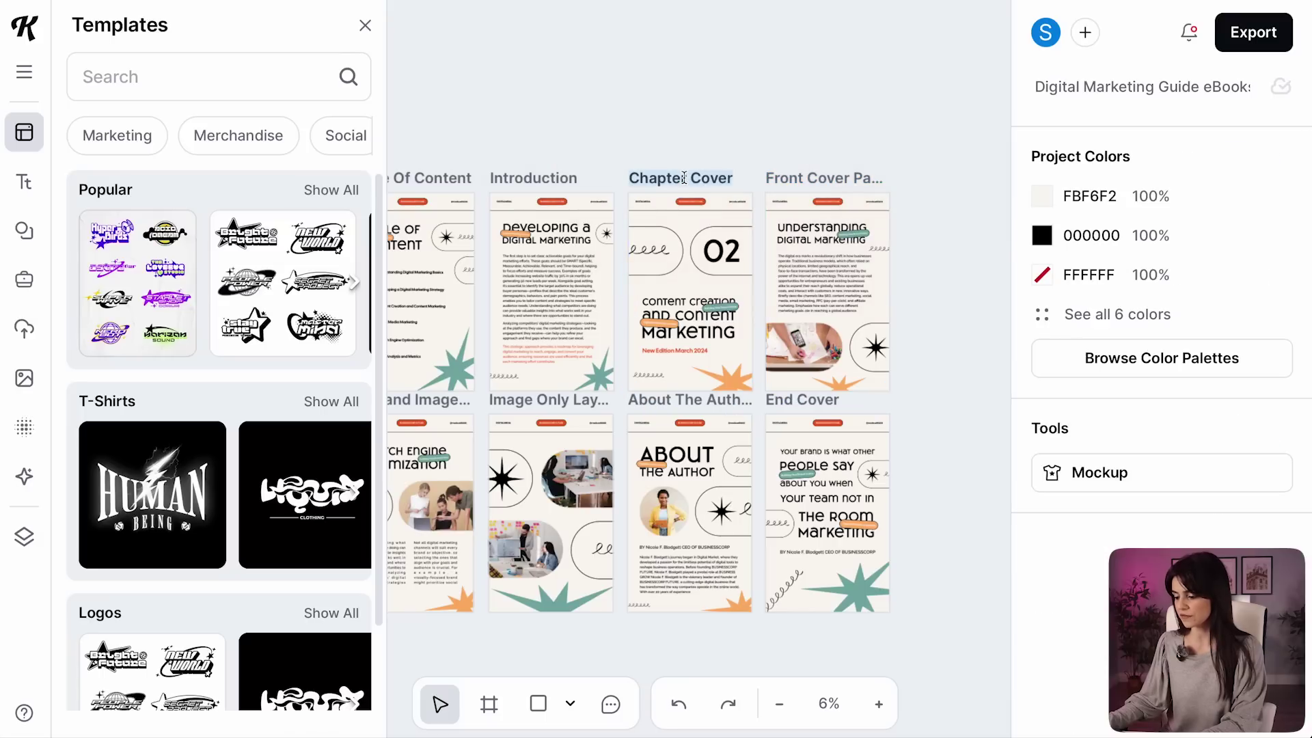
pyautogui.write('Chapter 1')
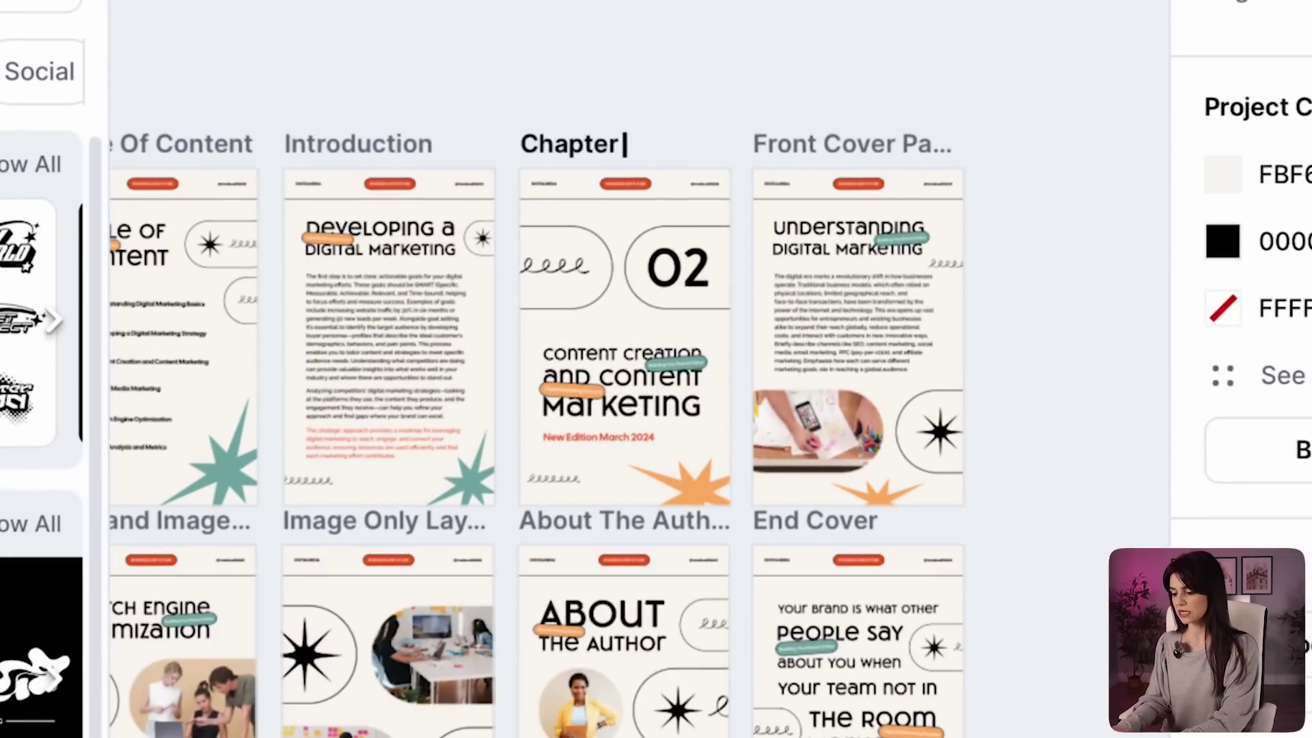
# Rename the Front Cover Page artboard as "Chapter 1: Section 1"
pyautogui.click(886, 151)
pyautogui.click(886, 150)
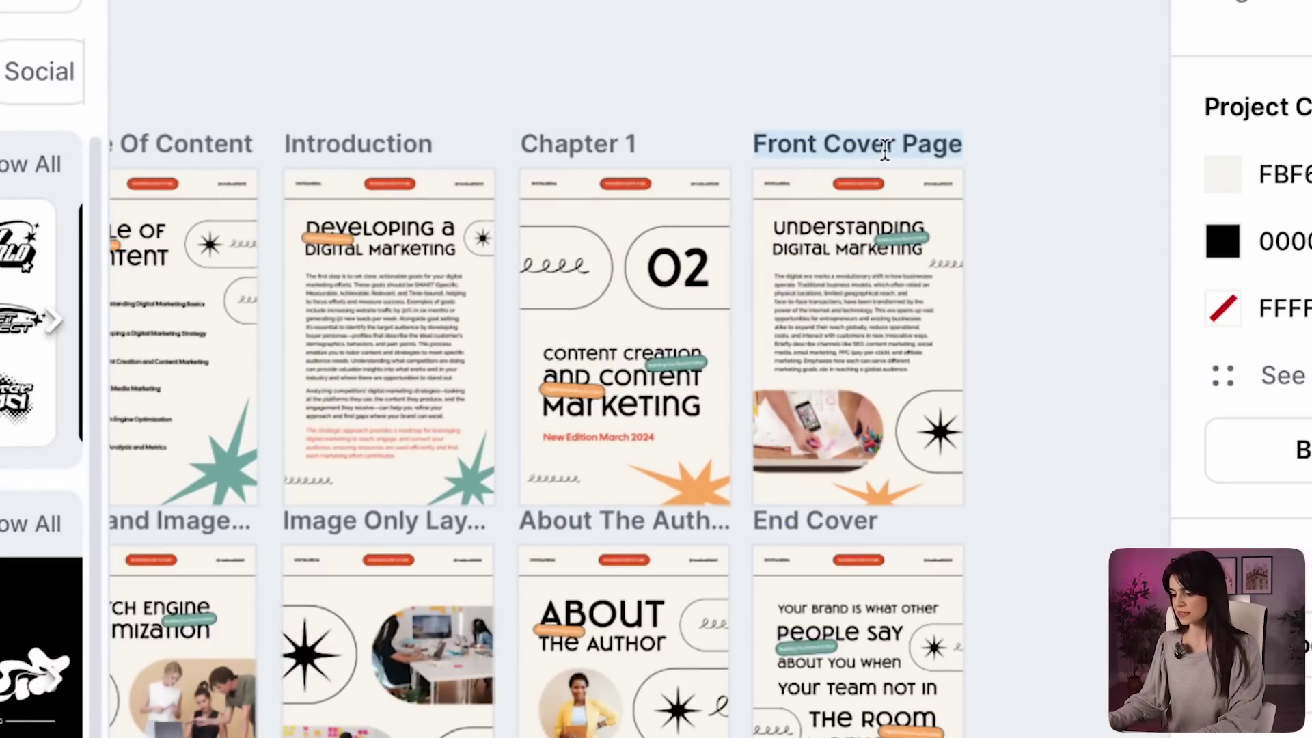
pyautogui.write('Chapter 1: Se')
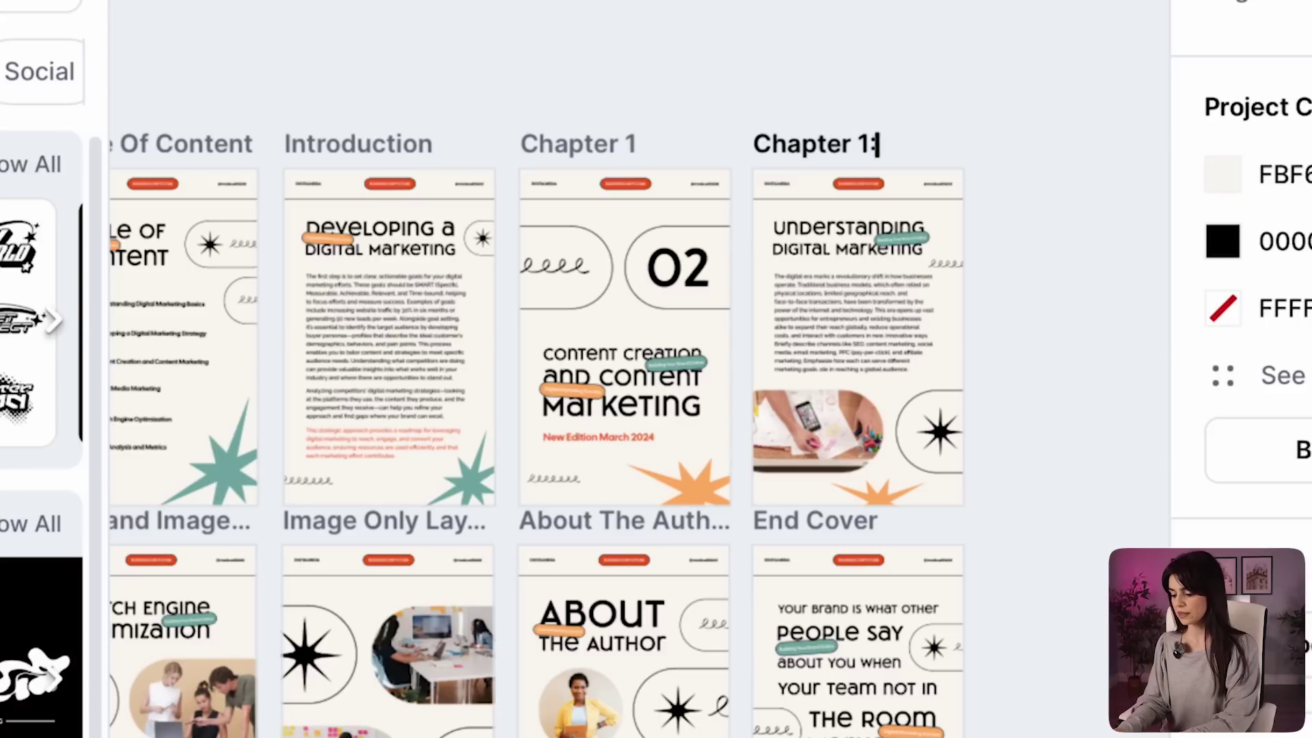
pyautogui.write('ction 1')
pyautogui.press('Return')
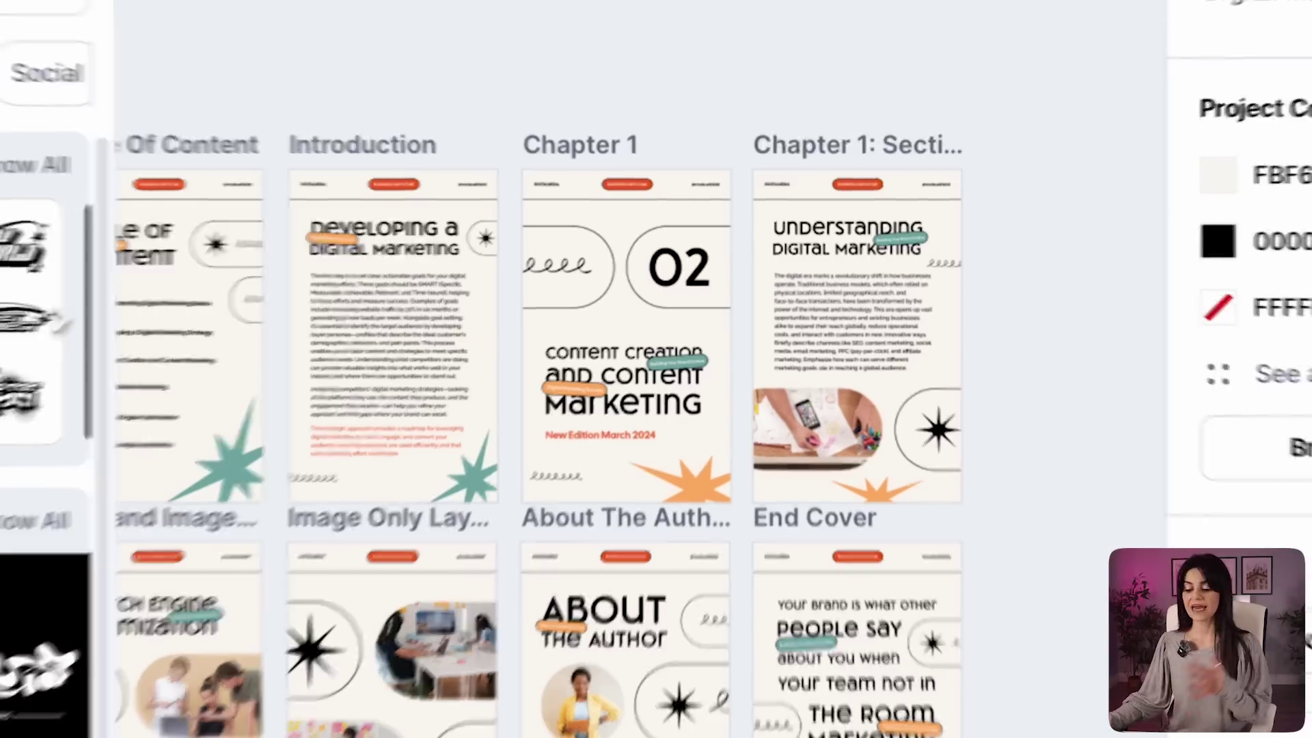
# Reorder the artboard layers so Chapter 1: Section 1 sits above Chapter 1 and Chapter 1 above Introduction
pyautogui.click(24, 537)
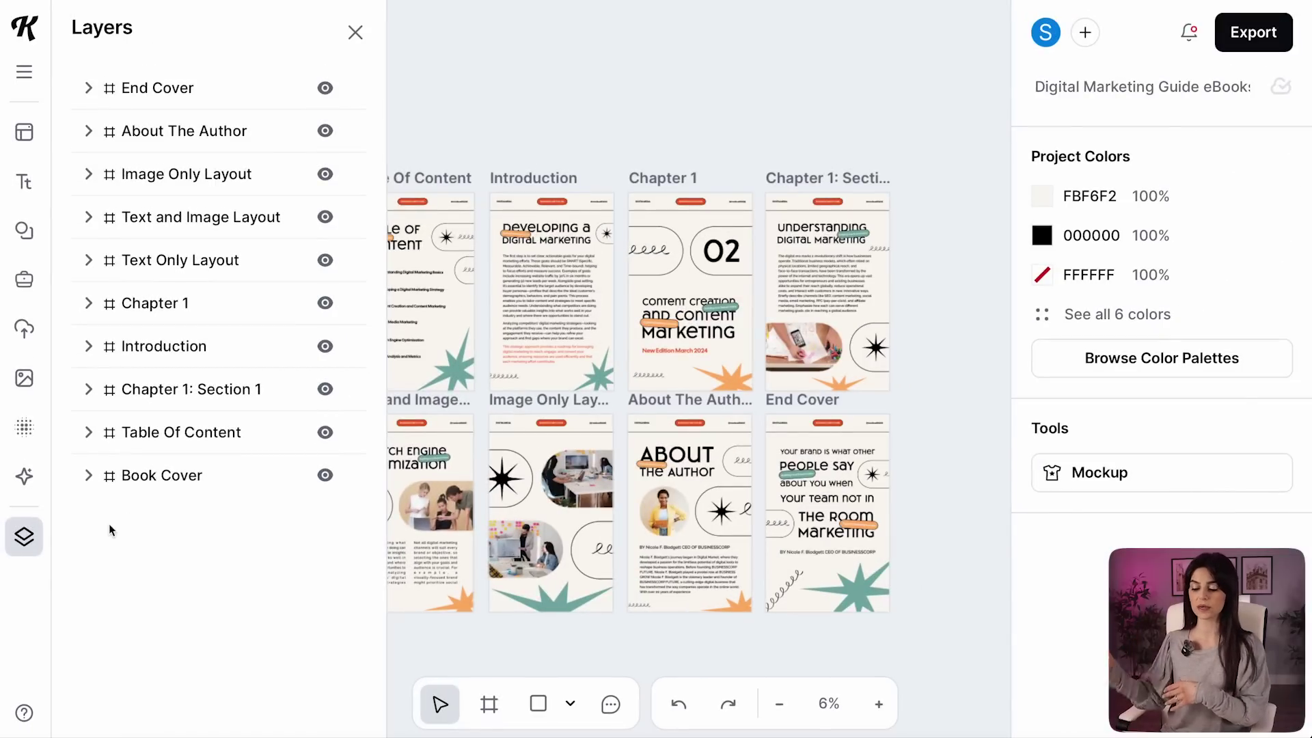
pyautogui.click(179, 447)
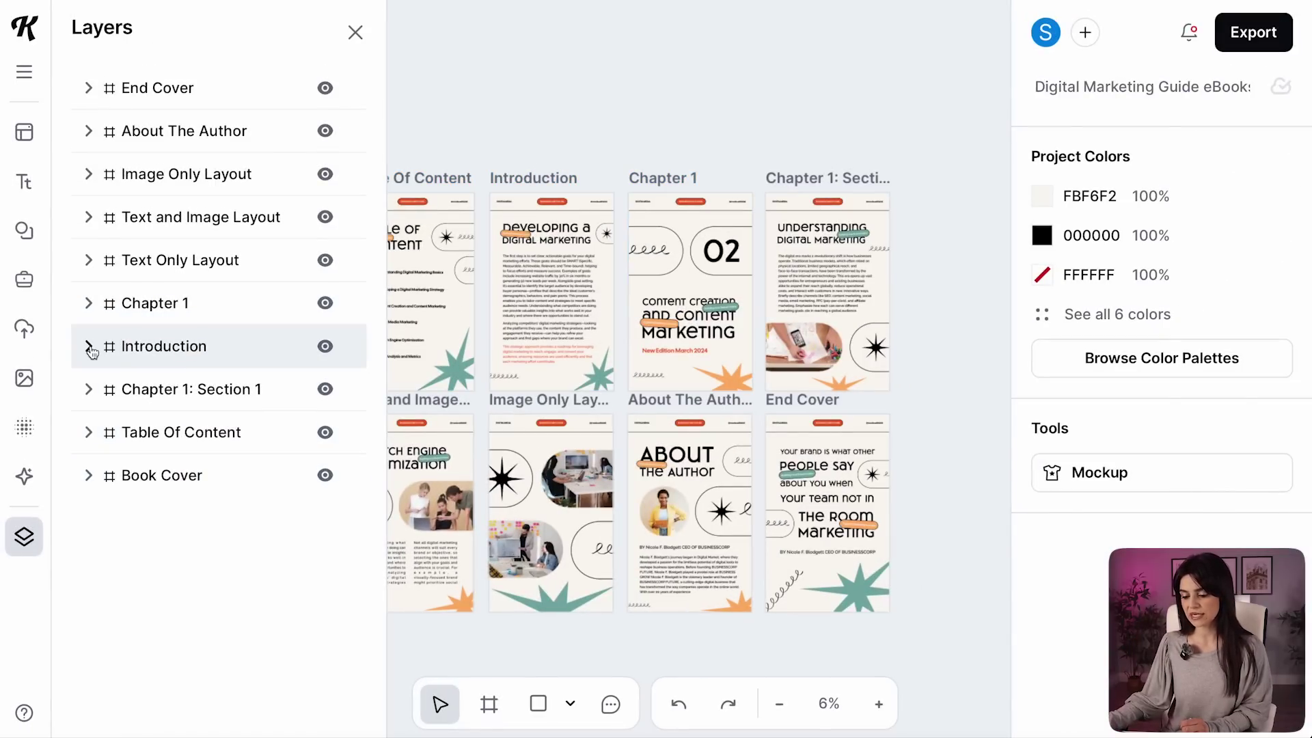
pyautogui.moveTo(91, 351); pyautogui.dragTo(205, 291)
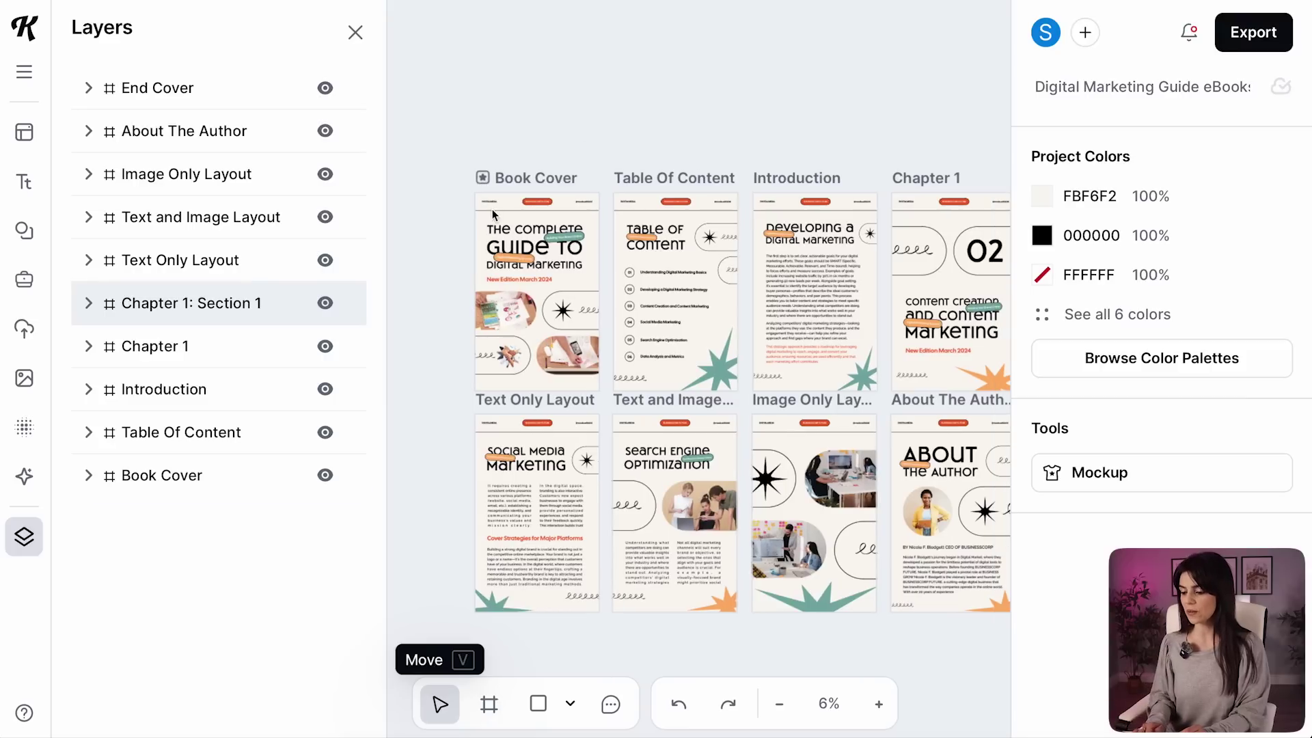
# Copy "From Zero to Booked" from the manuscript in Google Docs and replace the first title line on the Book Cover with it
pyautogui.scroll(5, 492, 209)
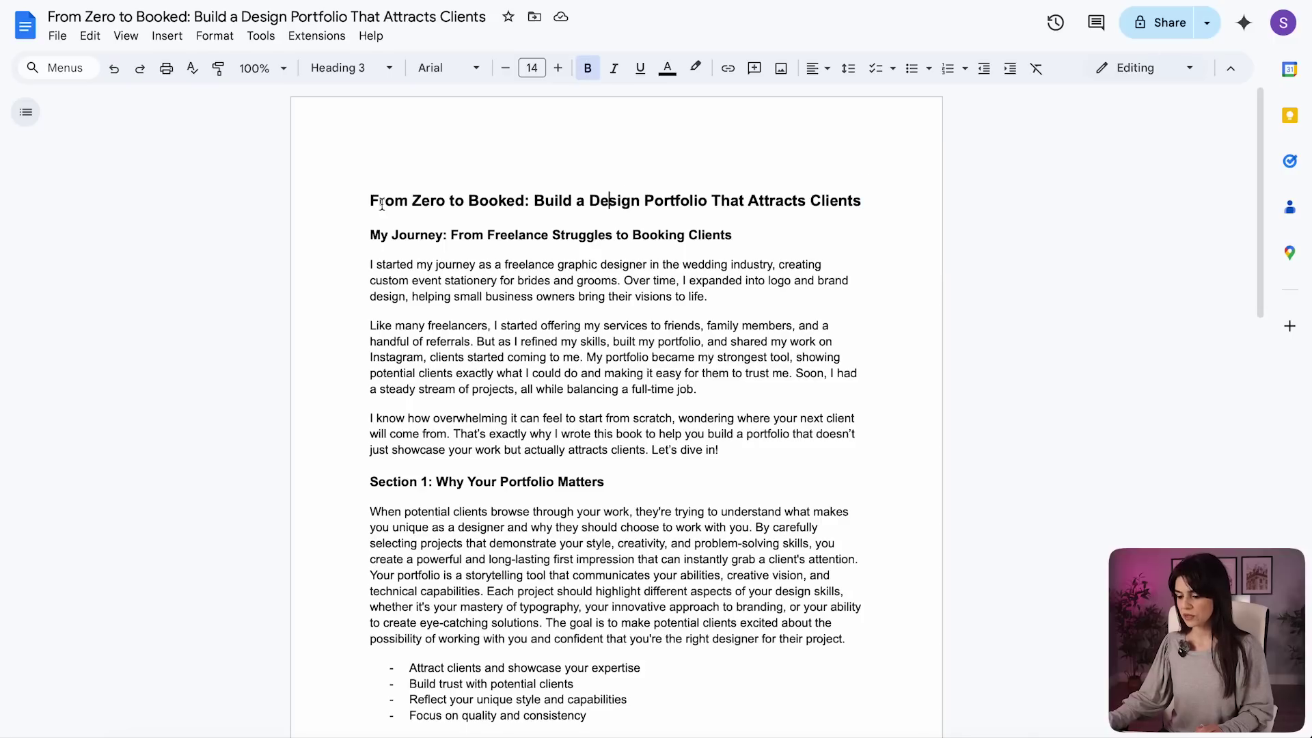
pyautogui.moveTo(371, 200); pyautogui.dragTo(524, 203)
pyautogui.hotkey('ctrl', 'c')
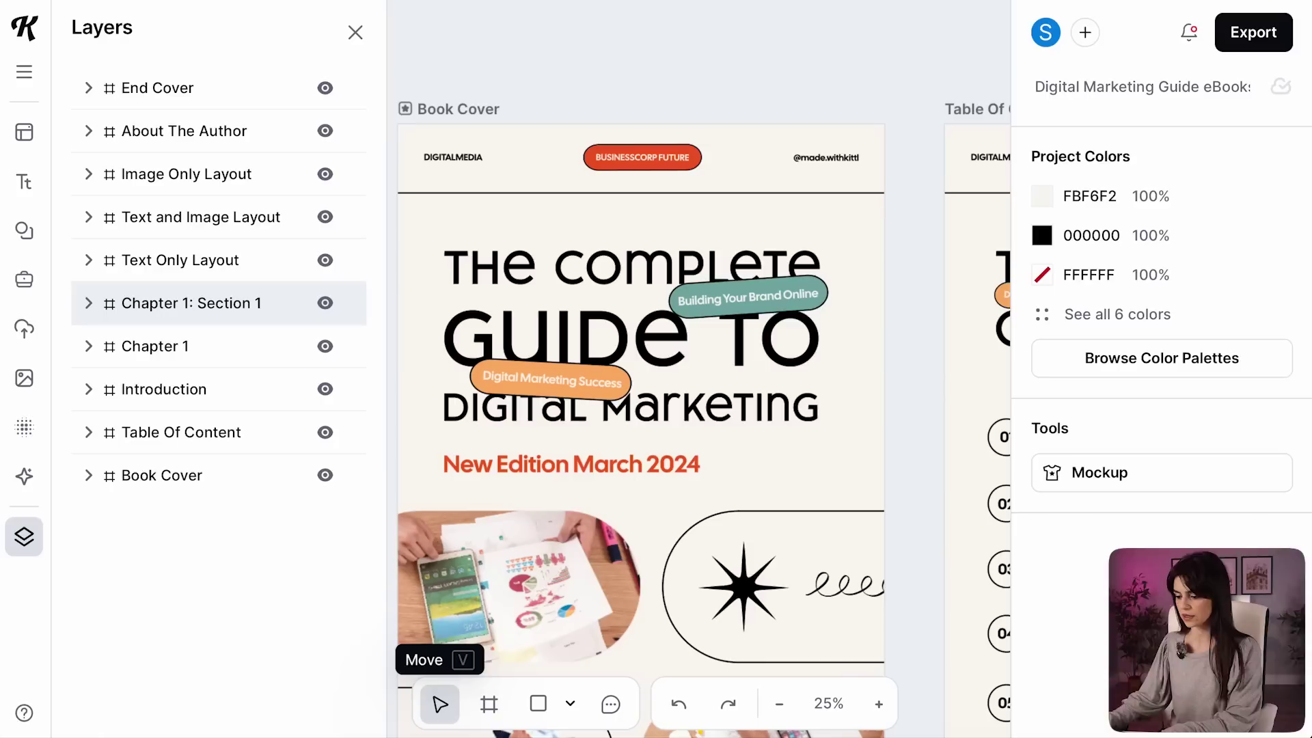
pyautogui.click(524, 259)
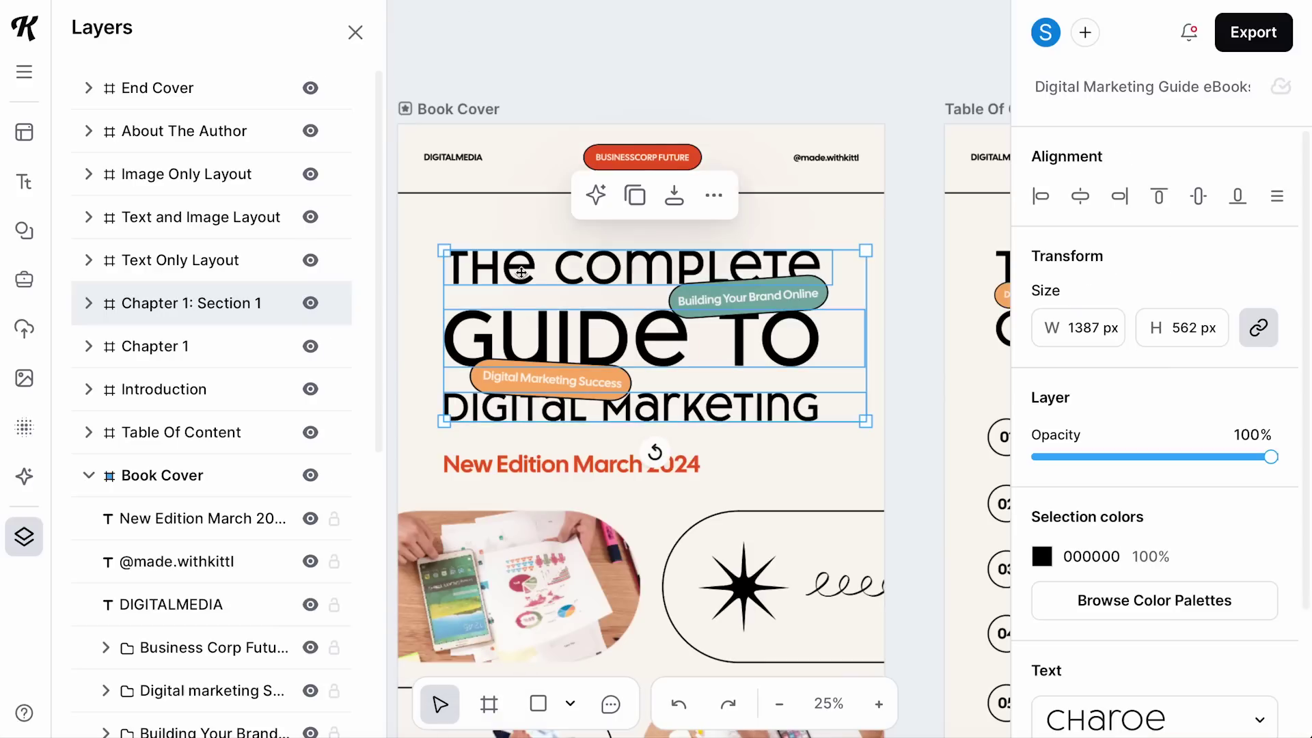
pyautogui.doubleClick(521, 278)
pyautogui.hotkey('ctrl', 'a')
pyautogui.hotkey('ctrl', 'v')
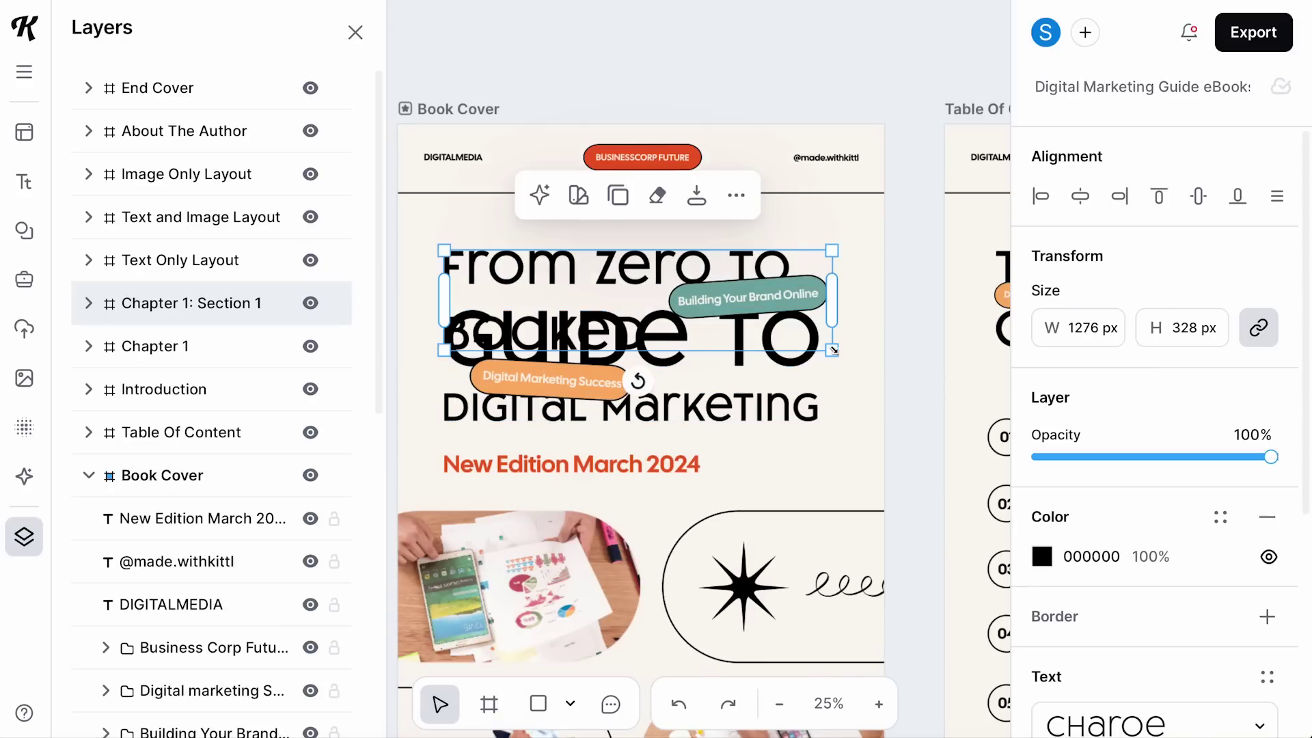
# Scale down and widen the "From Zero to Booked" text box so the title fits on one line
pyautogui.moveTo(833, 351); pyautogui.dragTo(757, 331)
pyautogui.moveTo(756, 292); pyautogui.dragTo(806, 320)
pyautogui.moveTo(805, 284); pyautogui.dragTo(852, 283)
# Replace the "Guide to" title line on the Book Cover with "Build a Portfolio"
pyautogui.click(656, 356)
pyautogui.doubleClick(655, 356)
pyautogui.hotkey('ctrl', 'a')
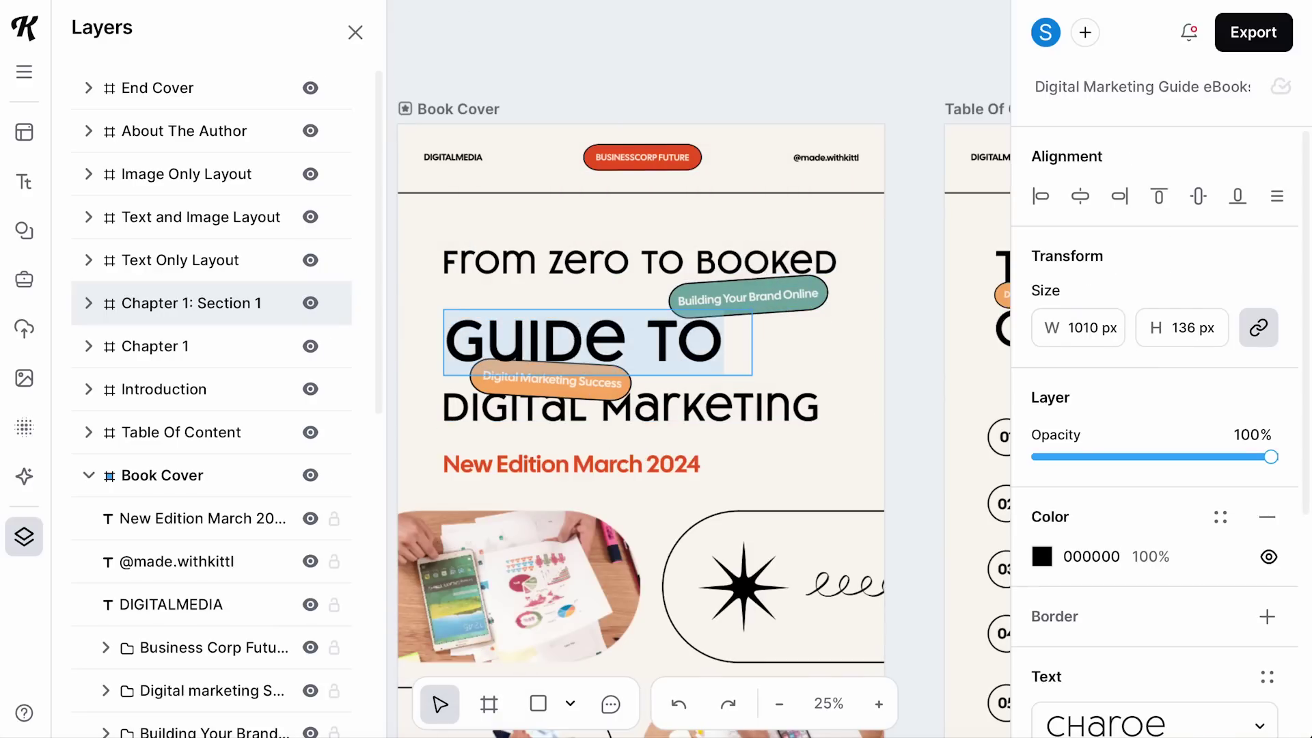
pyautogui.write('Build a Port')
pyautogui.write('FOLIO')
# Set the "Build a Portfolio" font size to 150 and widen its text box to fit one line
pyautogui.scroll(-5, 1203, 594)
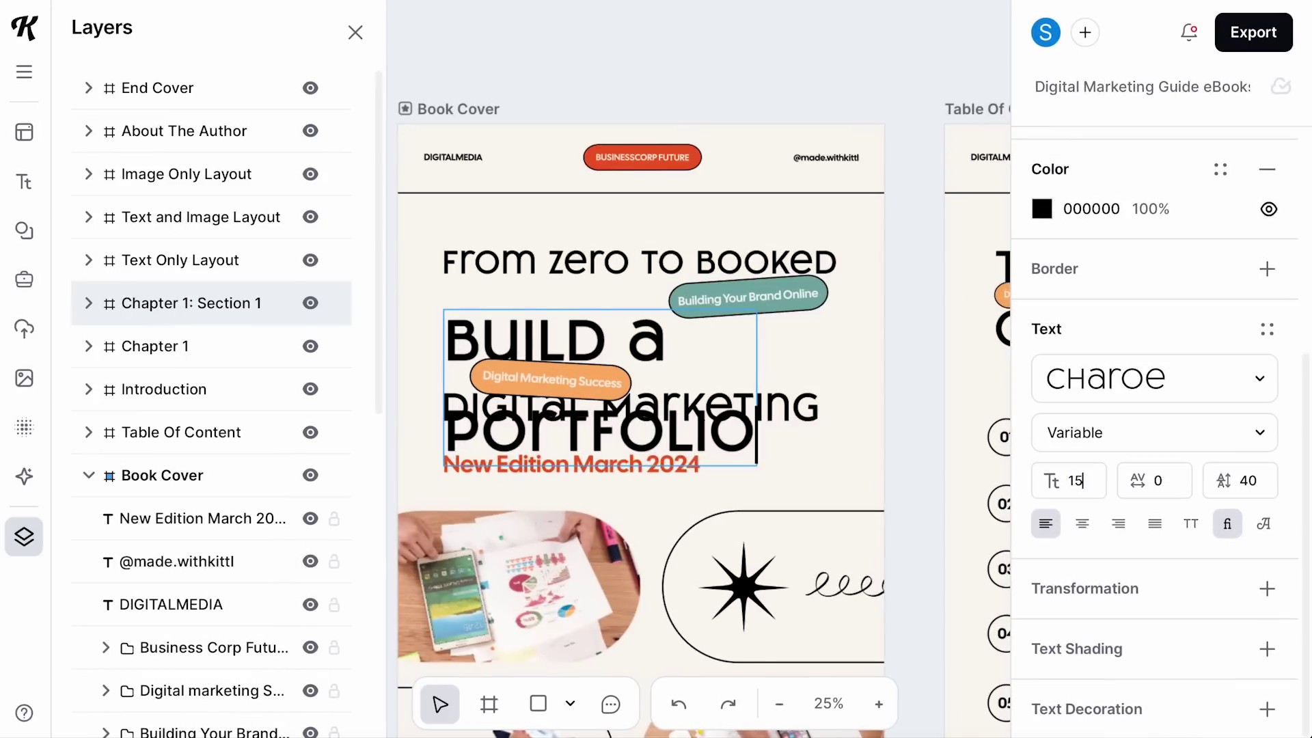
pyautogui.write('150')
pyautogui.press('Return')
pyautogui.moveTo(759, 353); pyautogui.dragTo(870, 345)
pyautogui.click(853, 375)
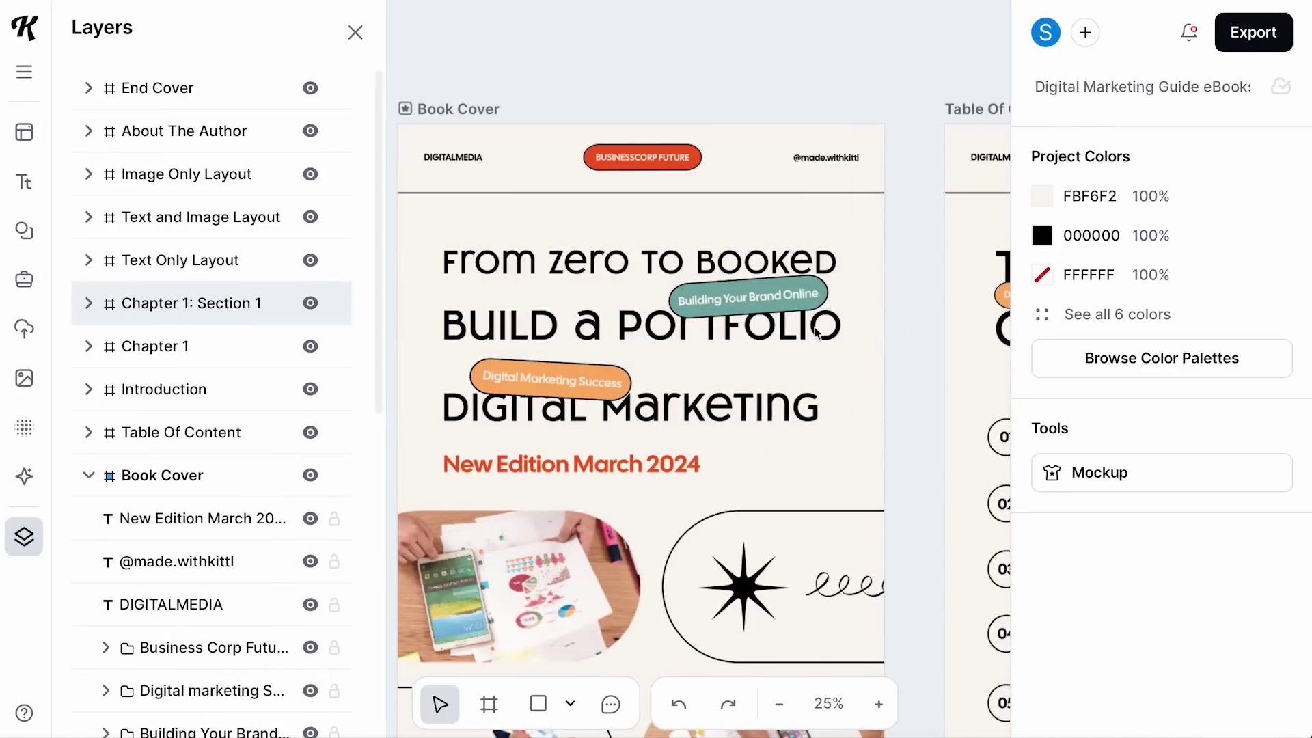
# Delete the green "Building Your Brand Online" label and ungroup the cover's three title lines
pyautogui.click(745, 304)
pyautogui.press('Delete')
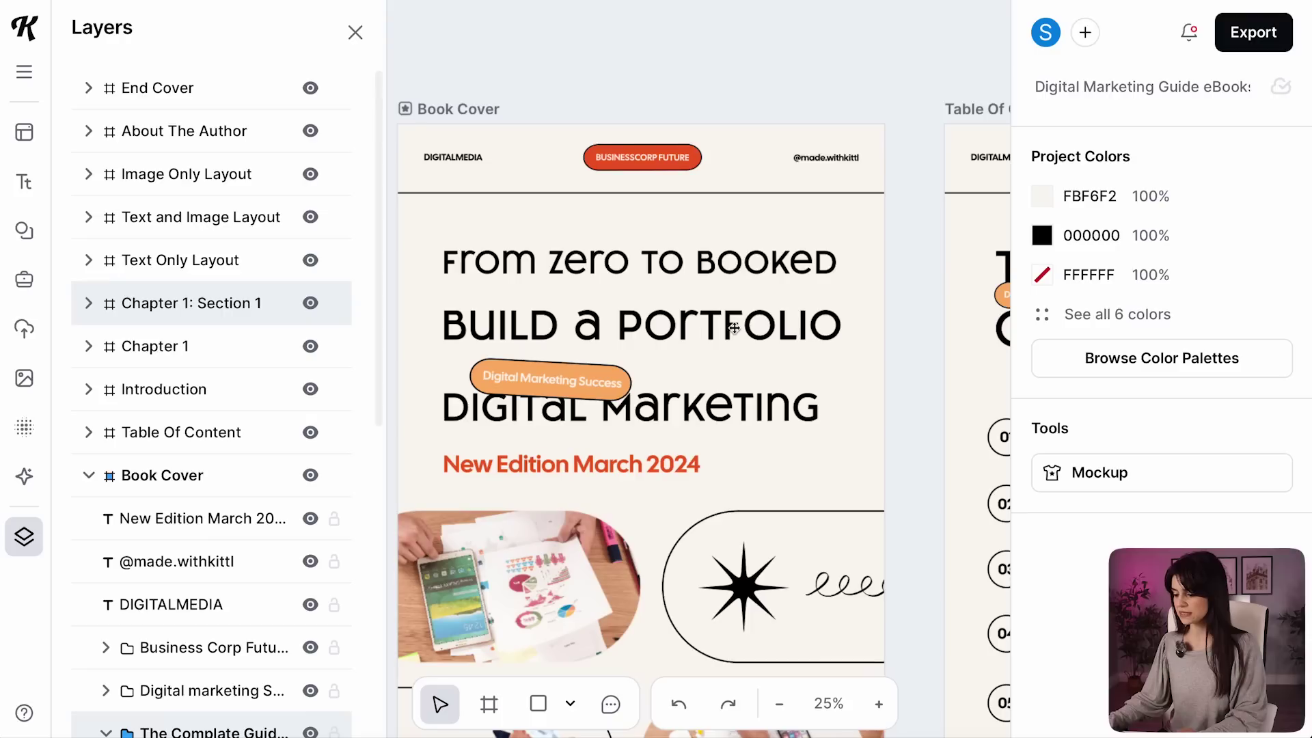
pyautogui.click(733, 327)
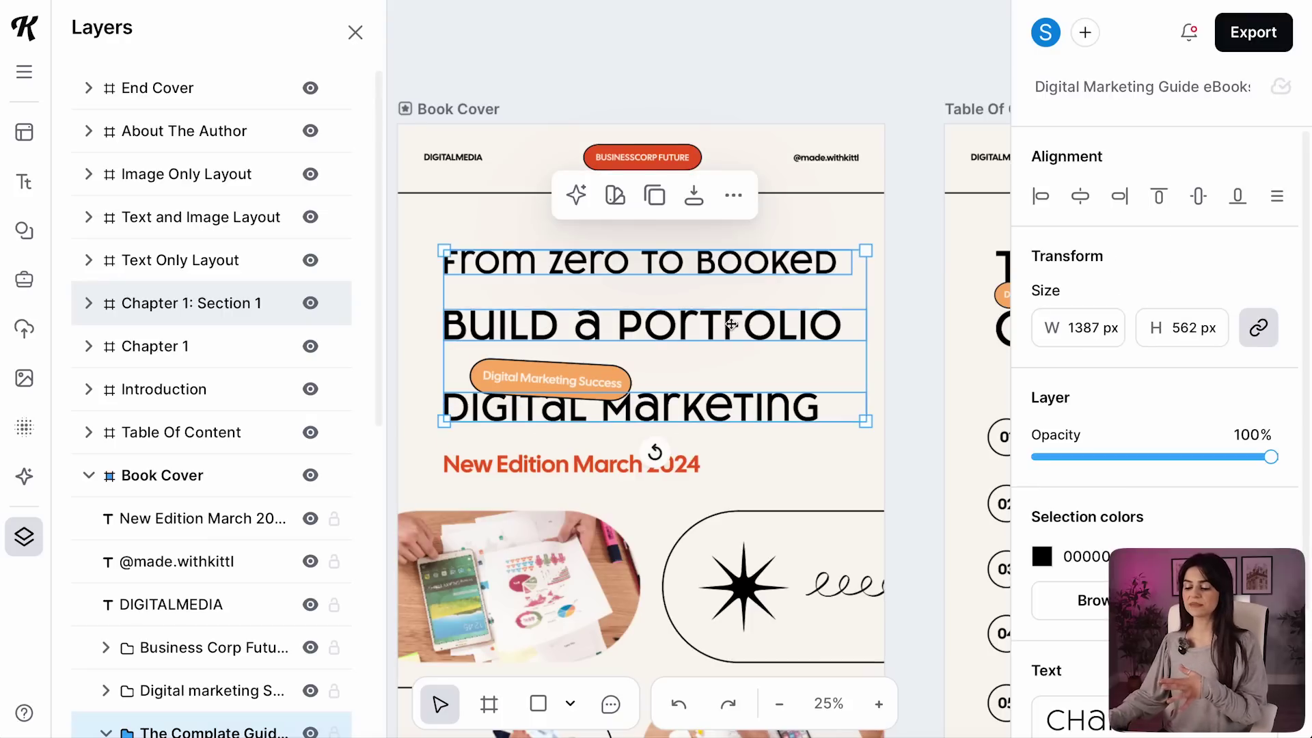
pyautogui.click(736, 201)
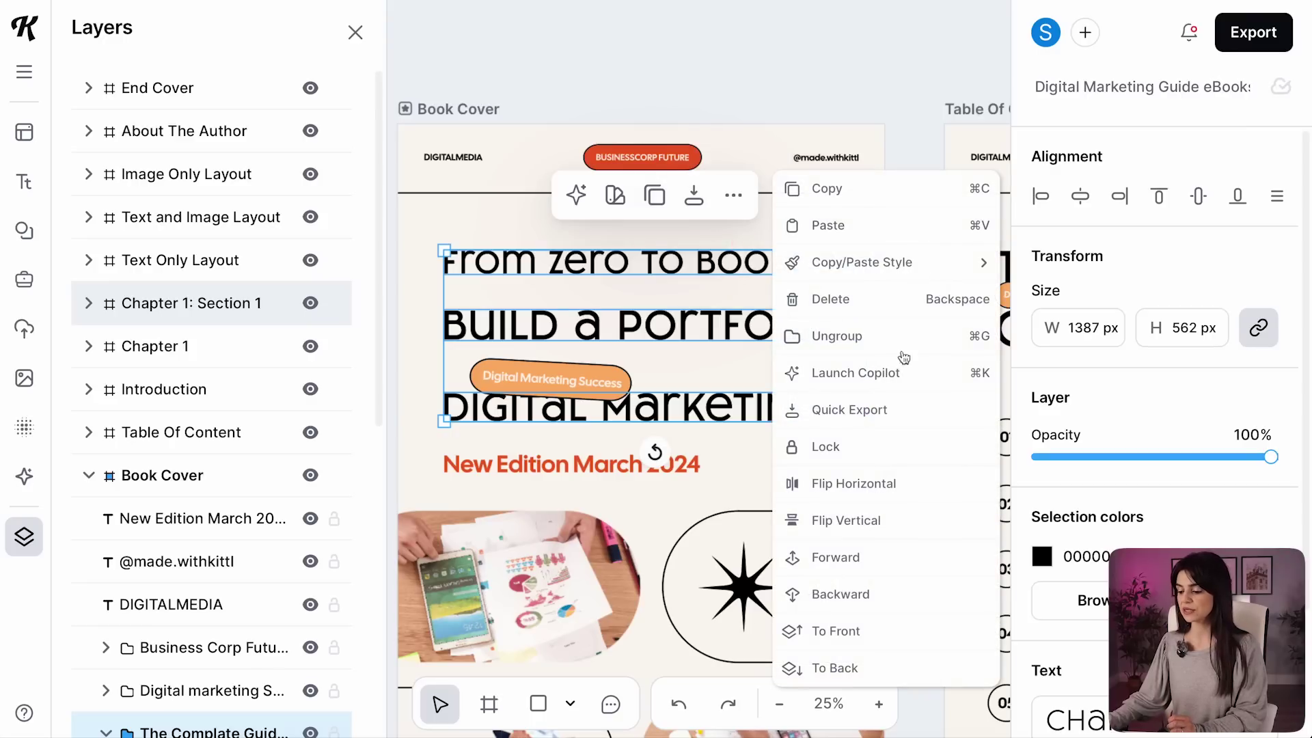
pyautogui.click(837, 336)
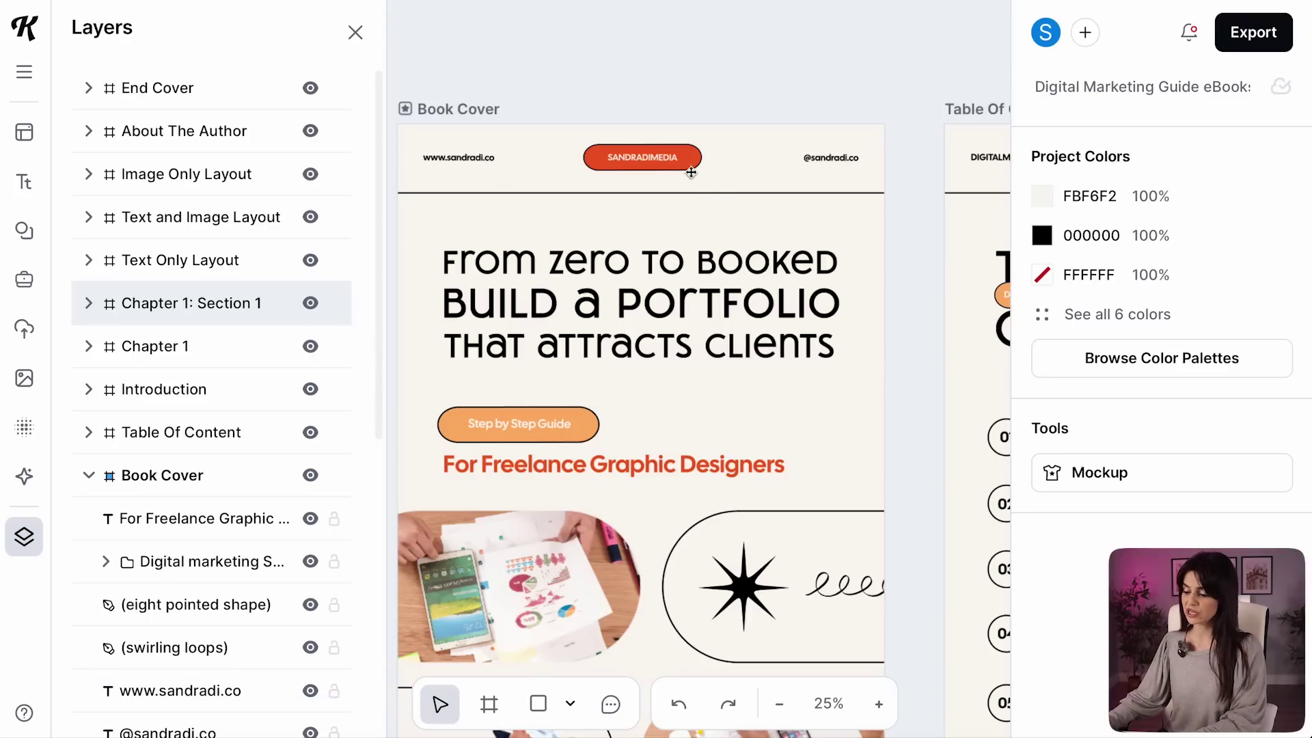
pyautogui.scroll(-3, 544, 400)
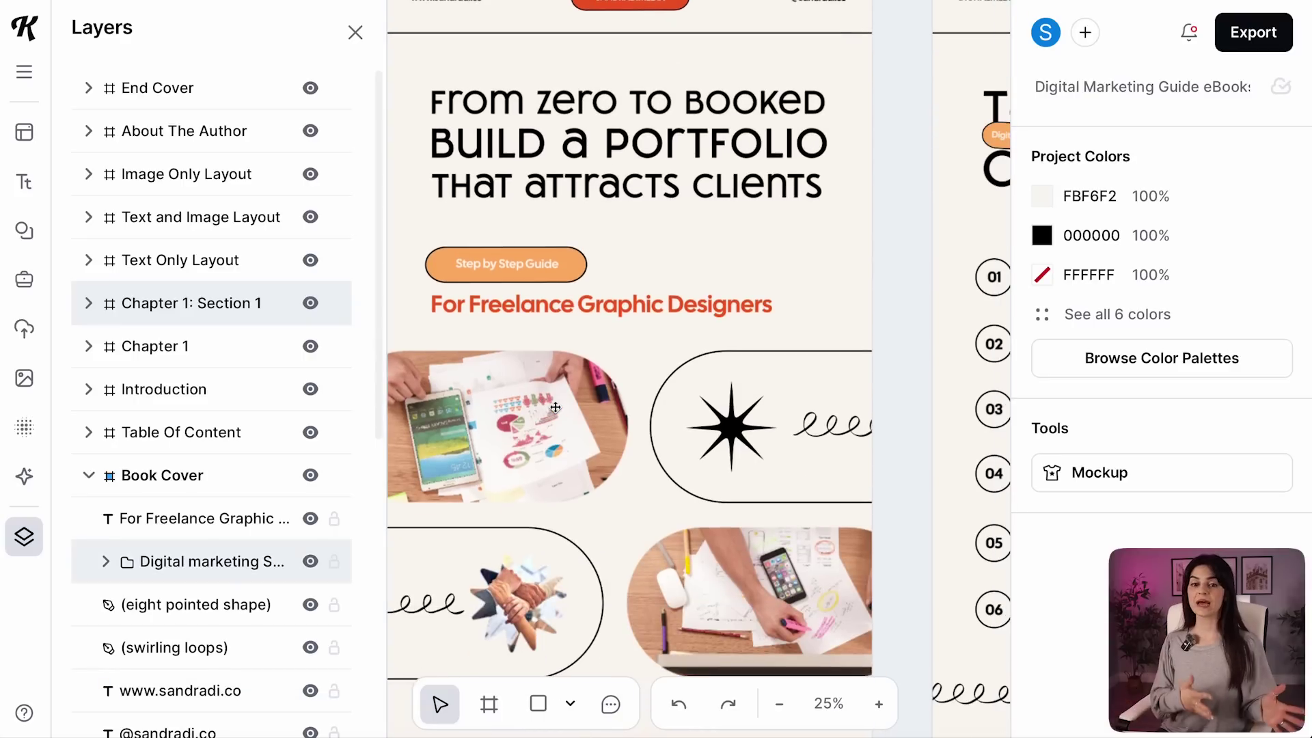
pyautogui.scroll(-2, 558, 406)
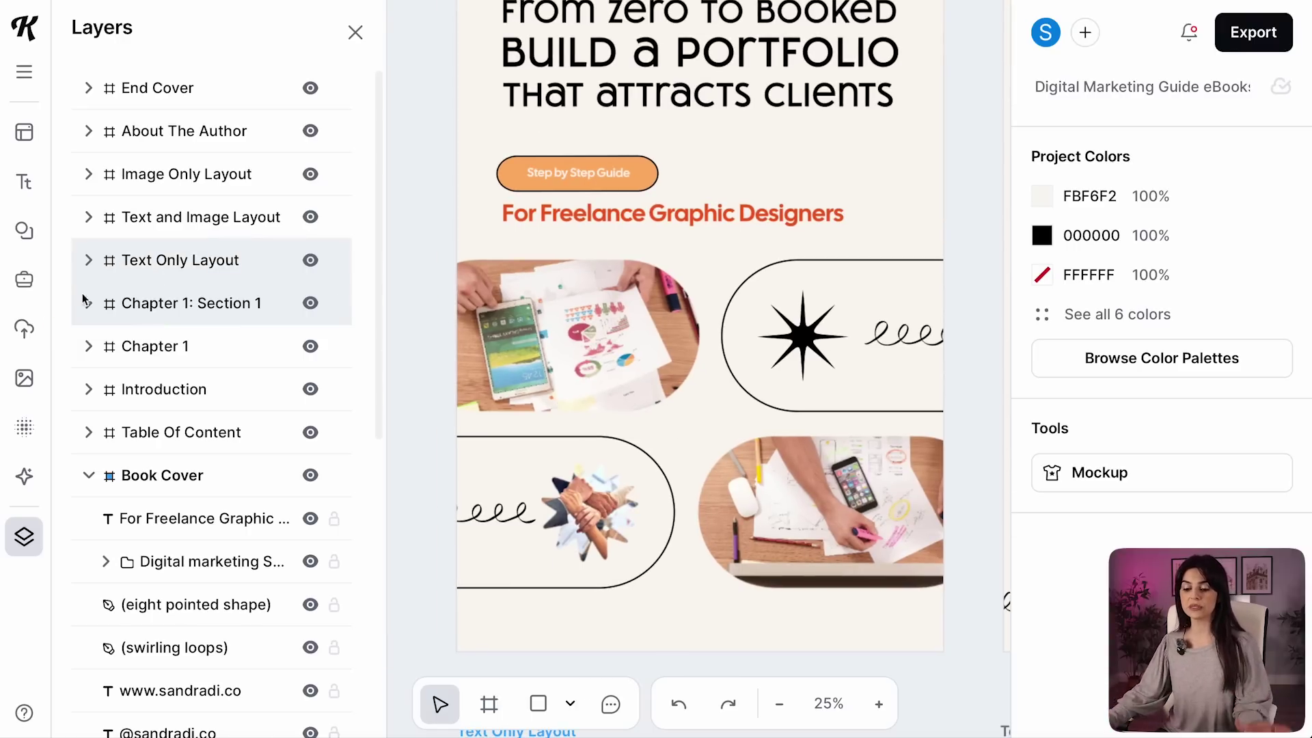
# Search the stock photos for "graphic designer"
pyautogui.click(25, 378)
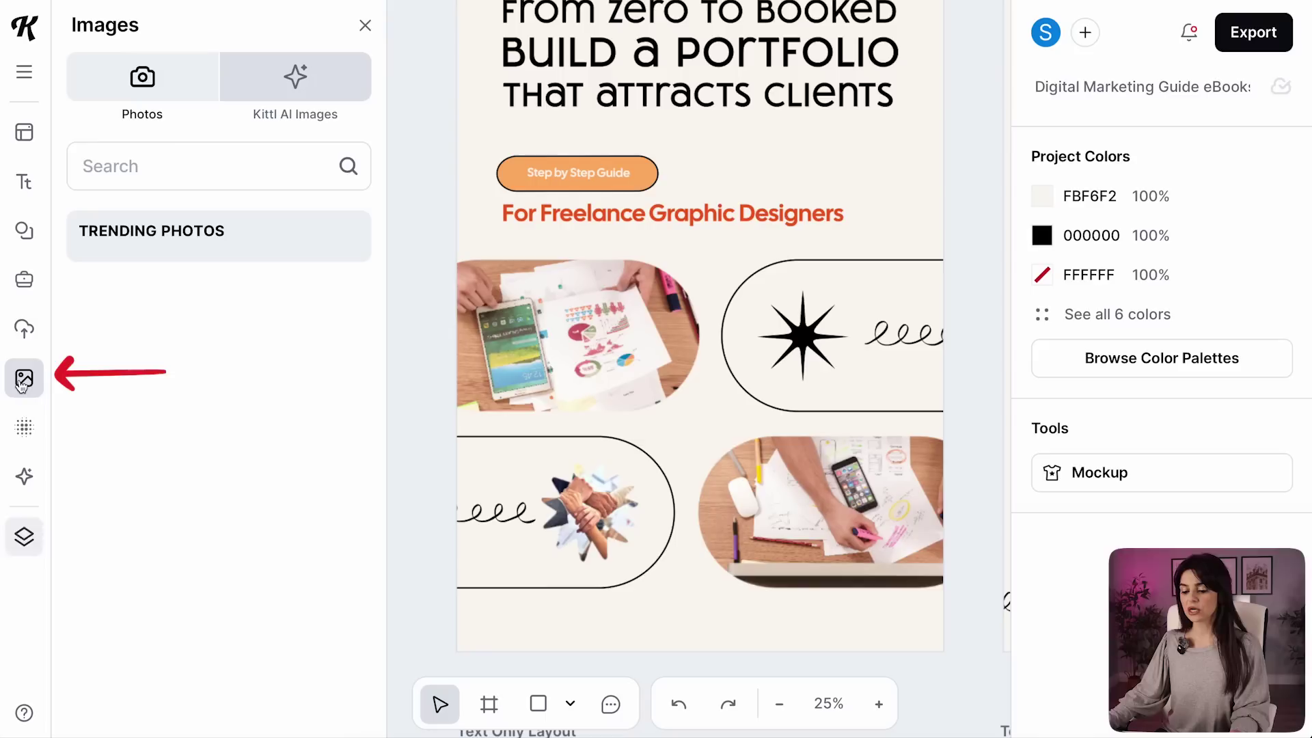
pyautogui.click(175, 168)
pyautogui.write('graphic designer')
pyautogui.press('Return')
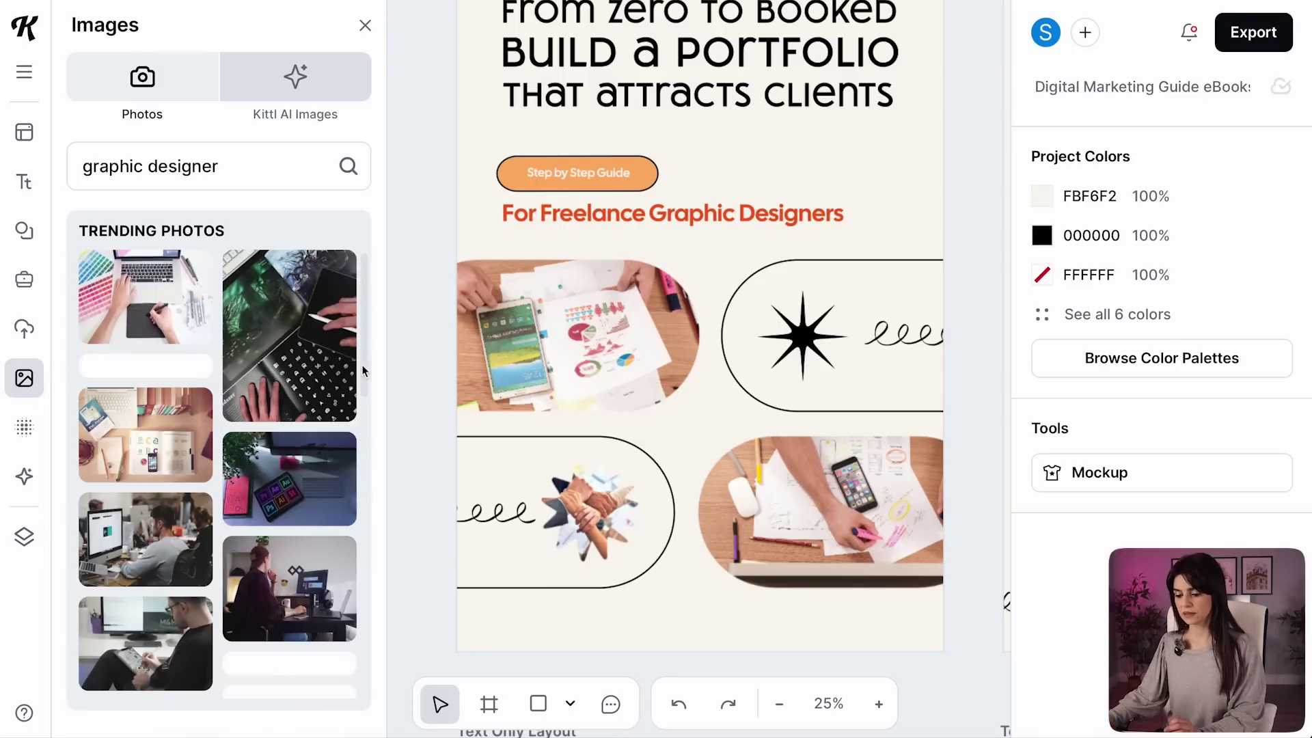
# Release the masked photo at the cover's upper left, delete it, and fill the mask with the designer-at-laptop stock photo
pyautogui.moveTo(151, 306); pyautogui.dragTo(622, 309)
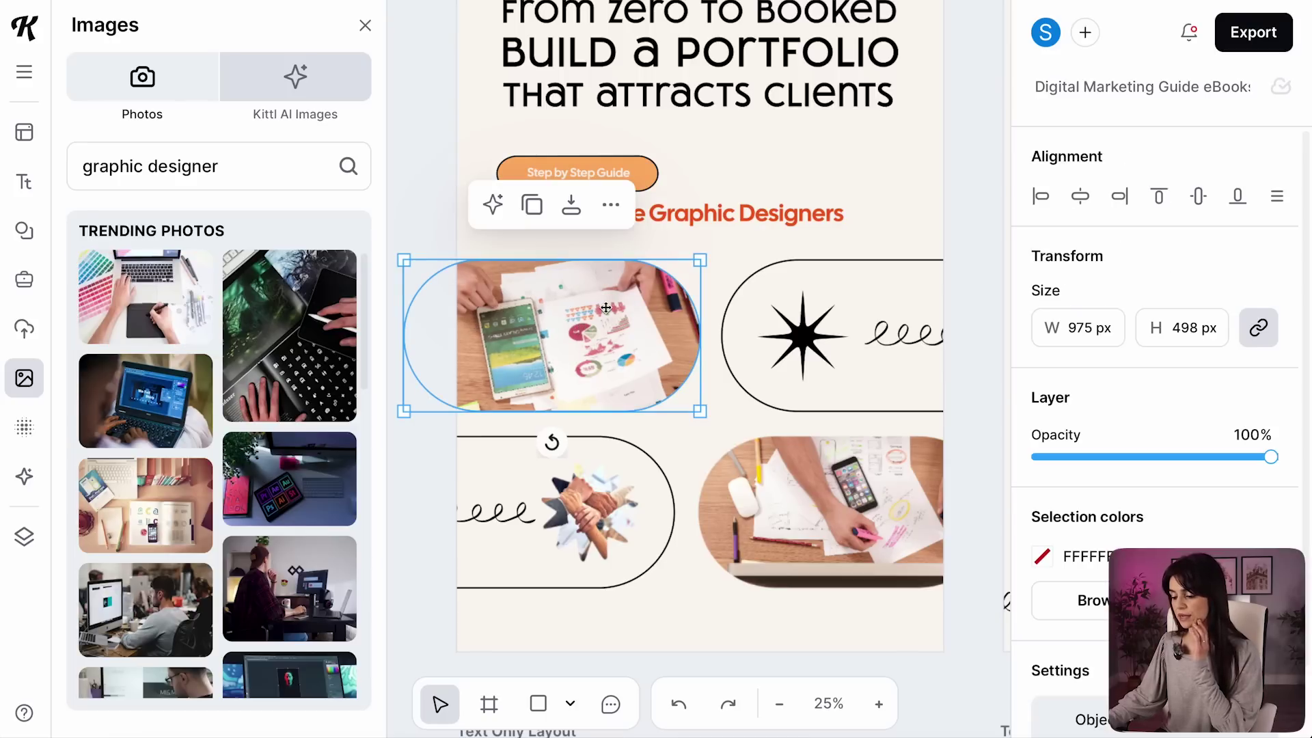
pyautogui.scroll(-2, 1222, 516)
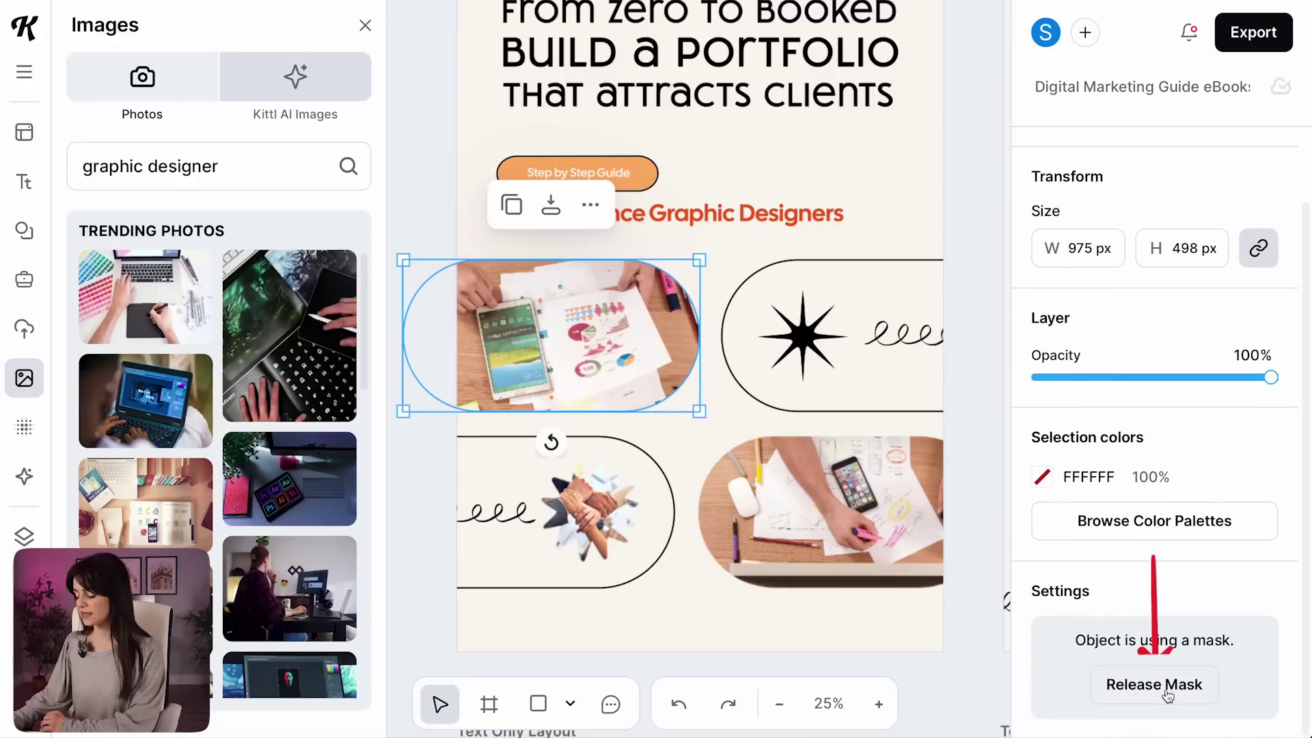
pyautogui.click(1154, 685)
pyautogui.press('Delete')
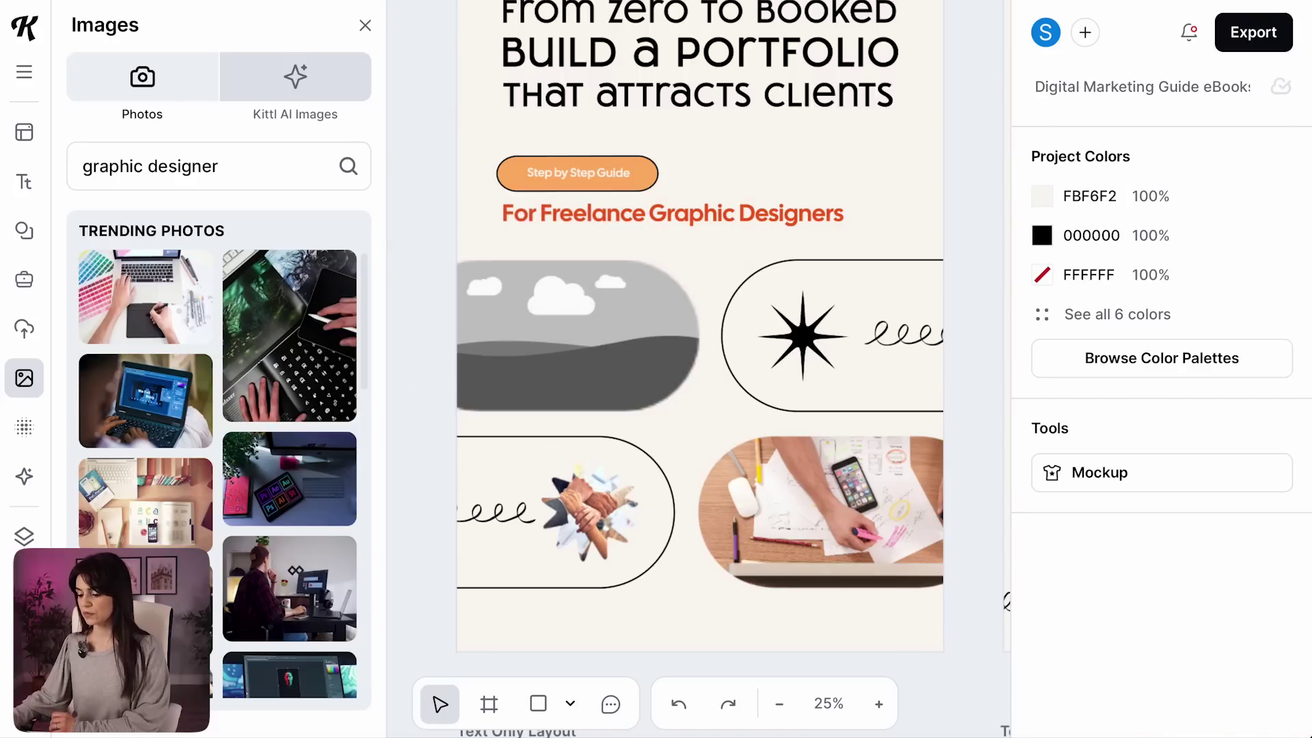
pyautogui.moveTo(145, 296); pyautogui.dragTo(627, 348)
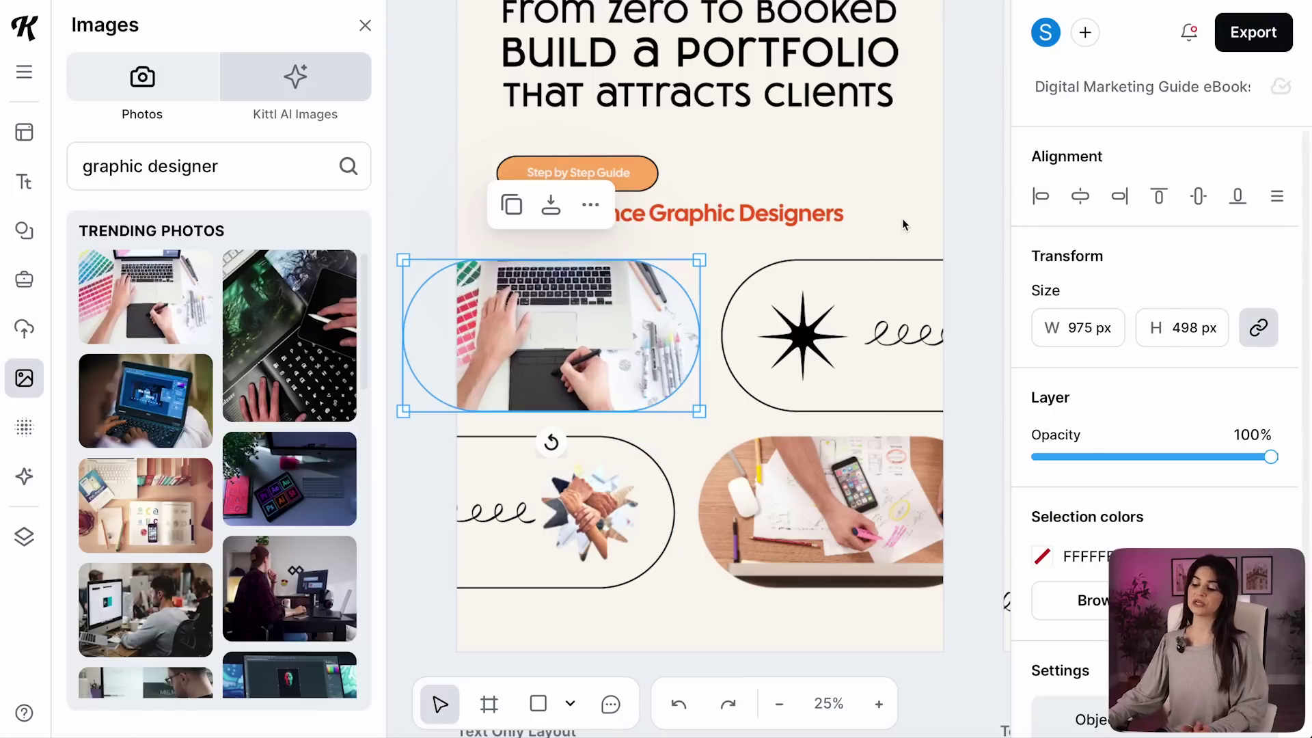
# Try recoloring the cover's eight-pointed star to dark red B34747
pyautogui.click(810, 341)
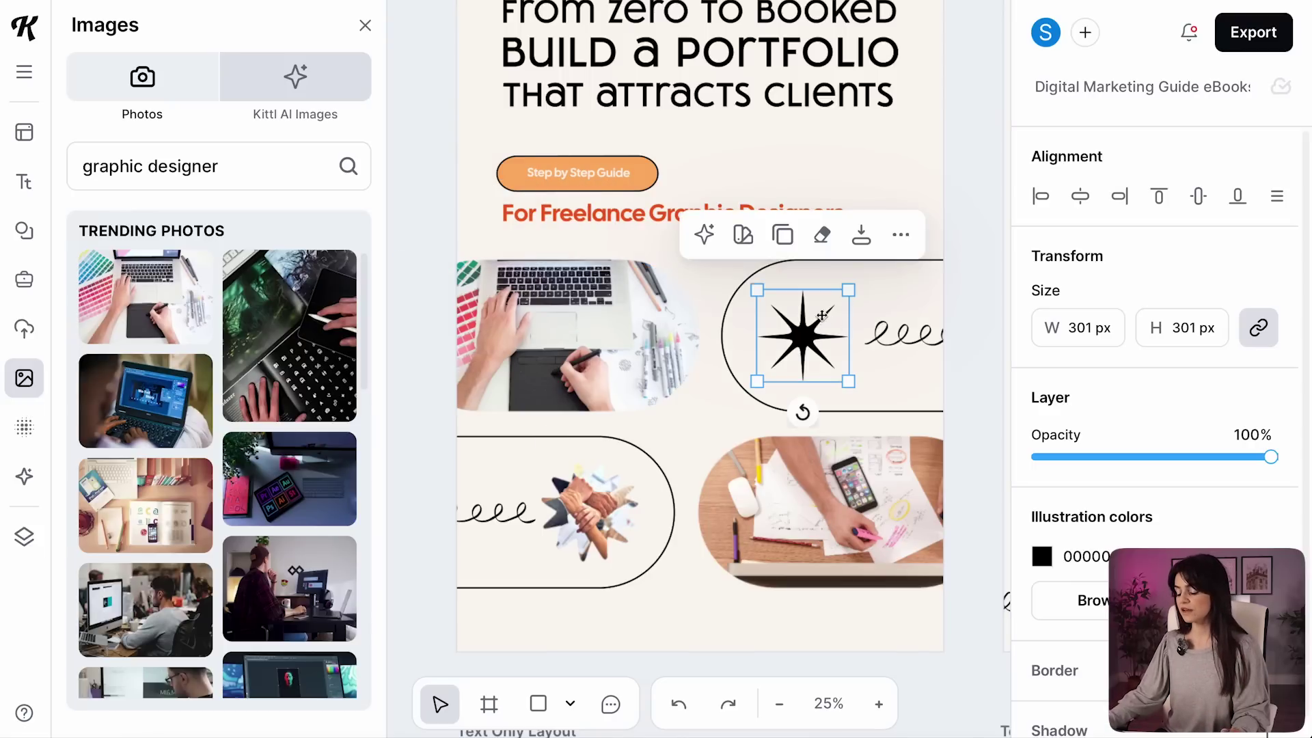
pyautogui.click(1042, 557)
pyautogui.moveTo(790, 325)
pyautogui.mouseDown()
pyautogui.moveTo(841, 287)
pyautogui.moveTo(934, 325)
pyautogui.moveTo(909, 341)
pyautogui.moveTo(880, 303)
pyautogui.mouseUp()
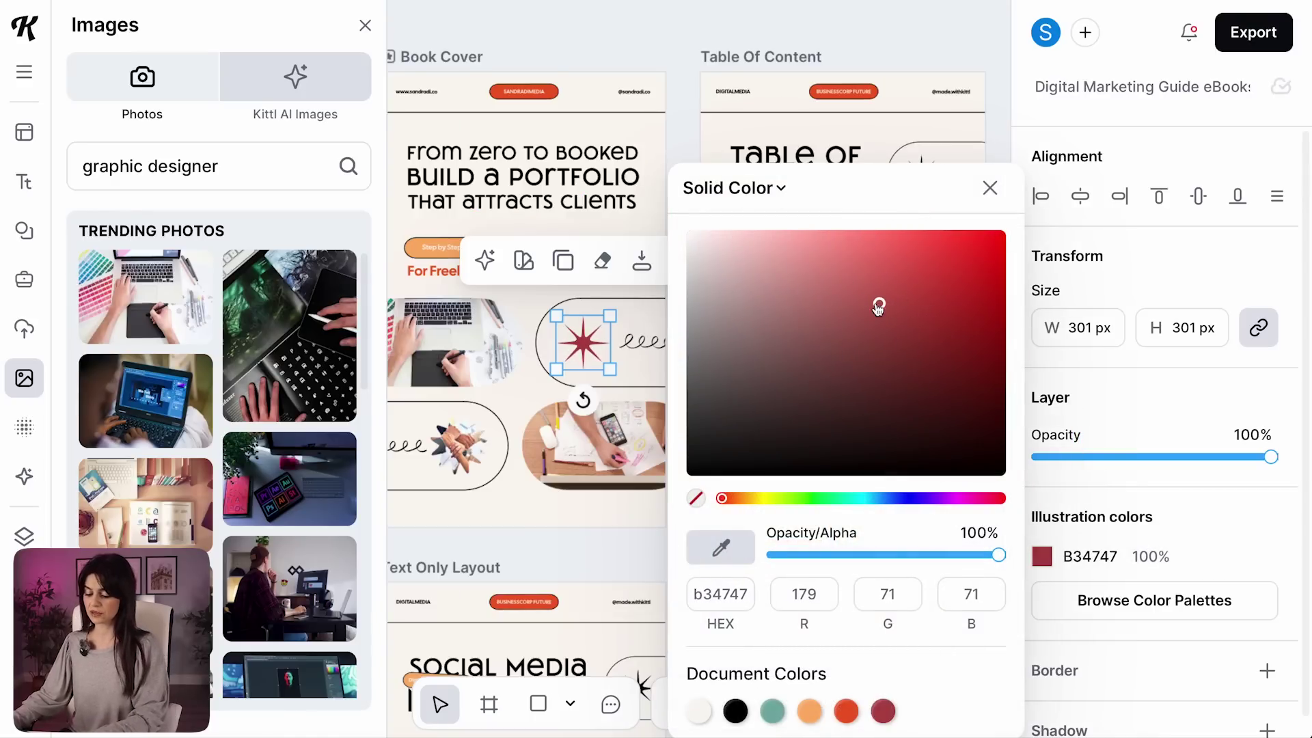
pyautogui.click(668, 281)
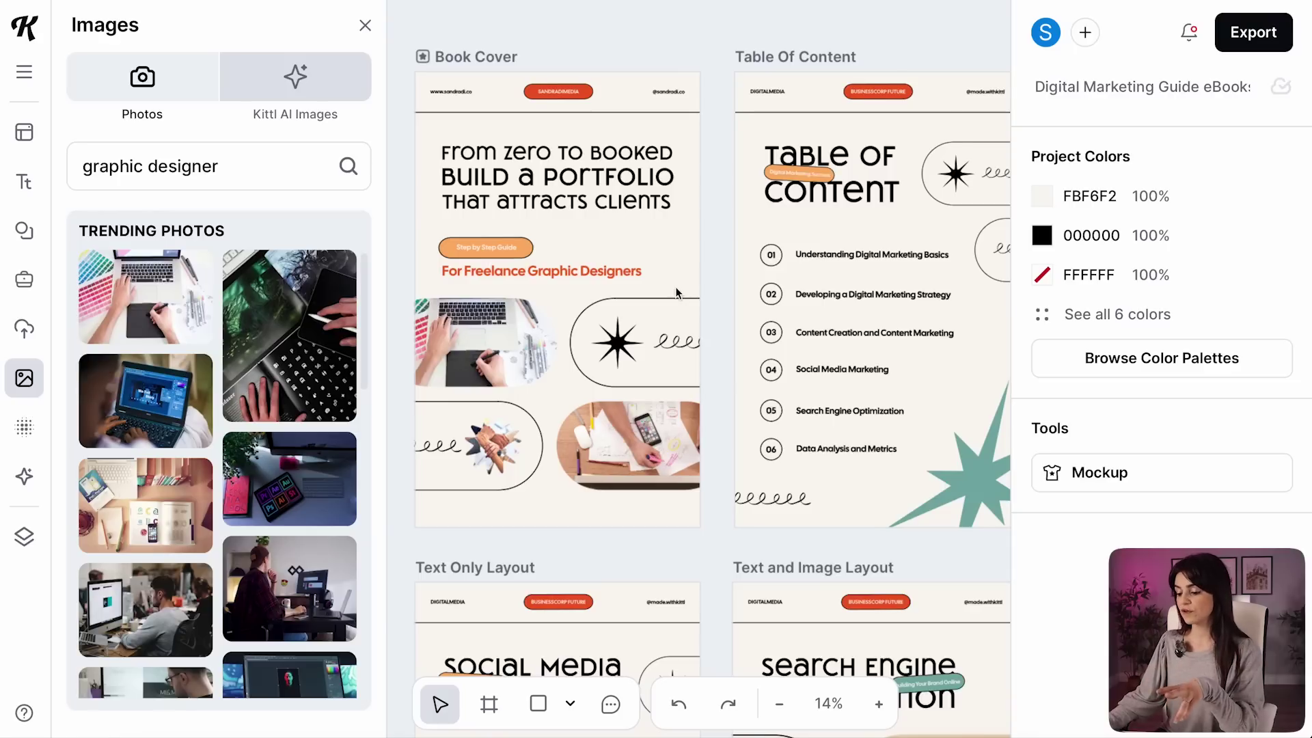
# Change "Content" to "Contents" in the Table Of Content page's heading and rename its artboard "Table Of Contents"
pyautogui.hscroll(5, 677, 287)
pyautogui.hscroll(3, 667, 292)
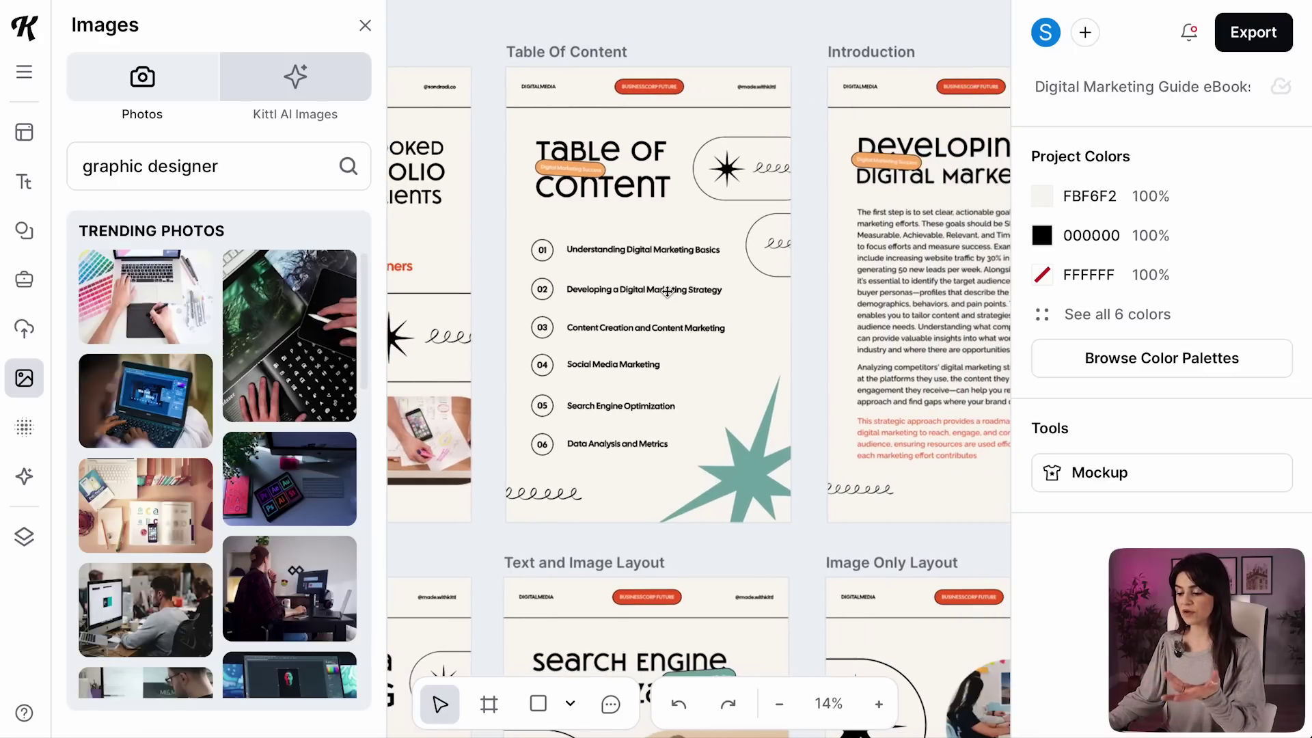
pyautogui.scroll(3, 667, 291)
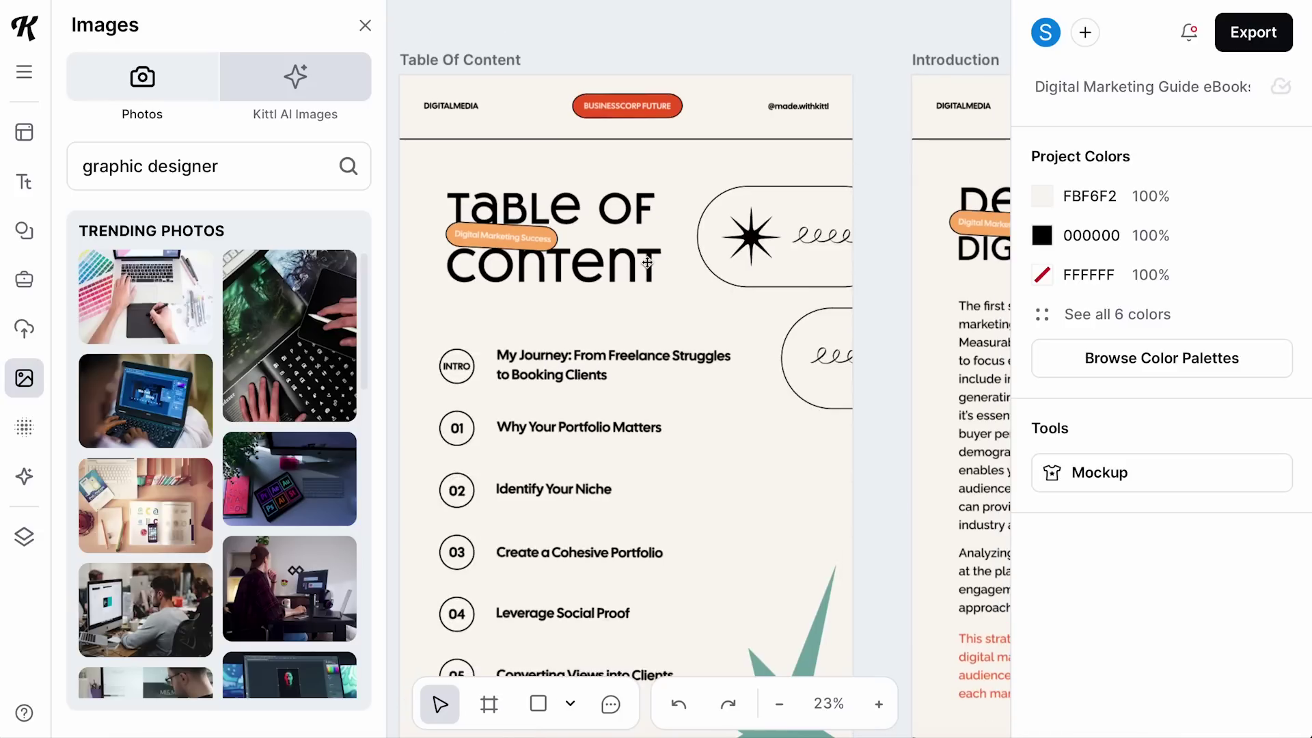
pyautogui.click(638, 266)
pyautogui.click(704, 137)
pyautogui.click(651, 280)
pyautogui.doubleClick(638, 275)
pyautogui.write('s')
pyautogui.click(621, 44)
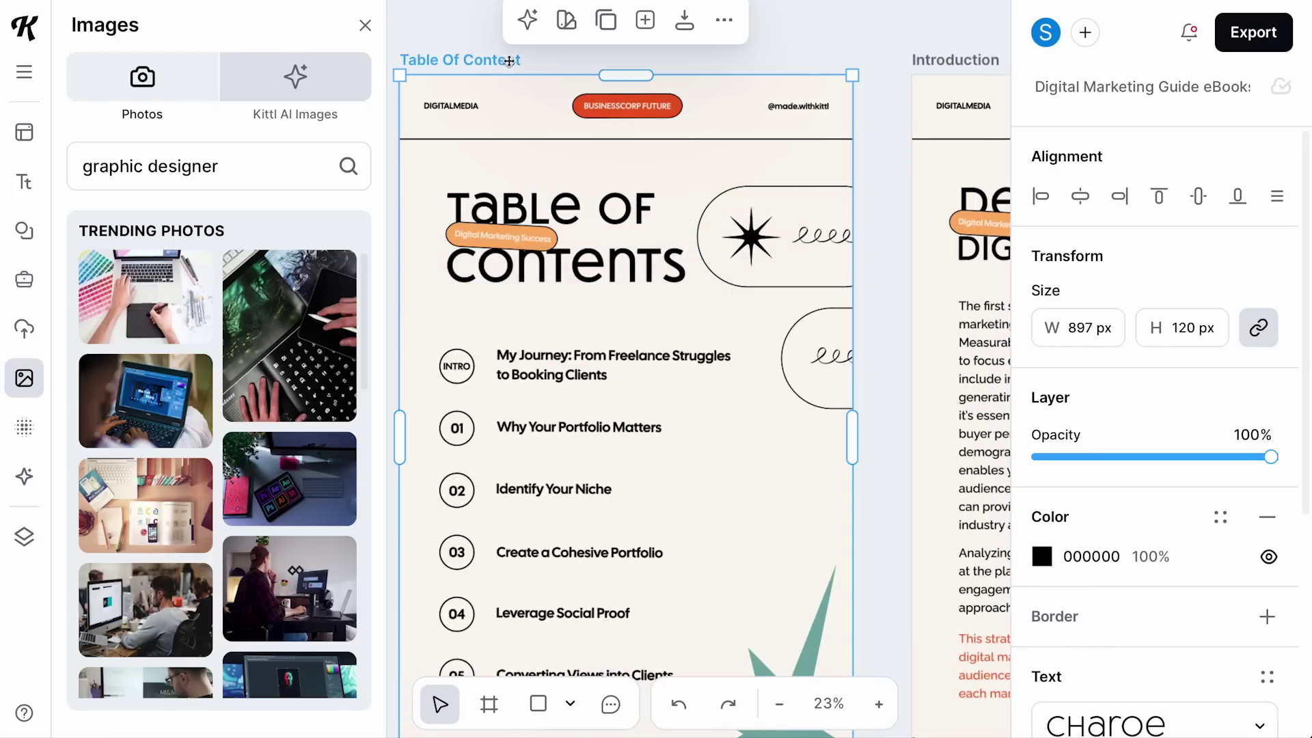
pyautogui.doubleClick(526, 61)
# Replace the text of the orange label on the Table Of Contents page with "Freelancing Success"
pyautogui.click(526, 238)
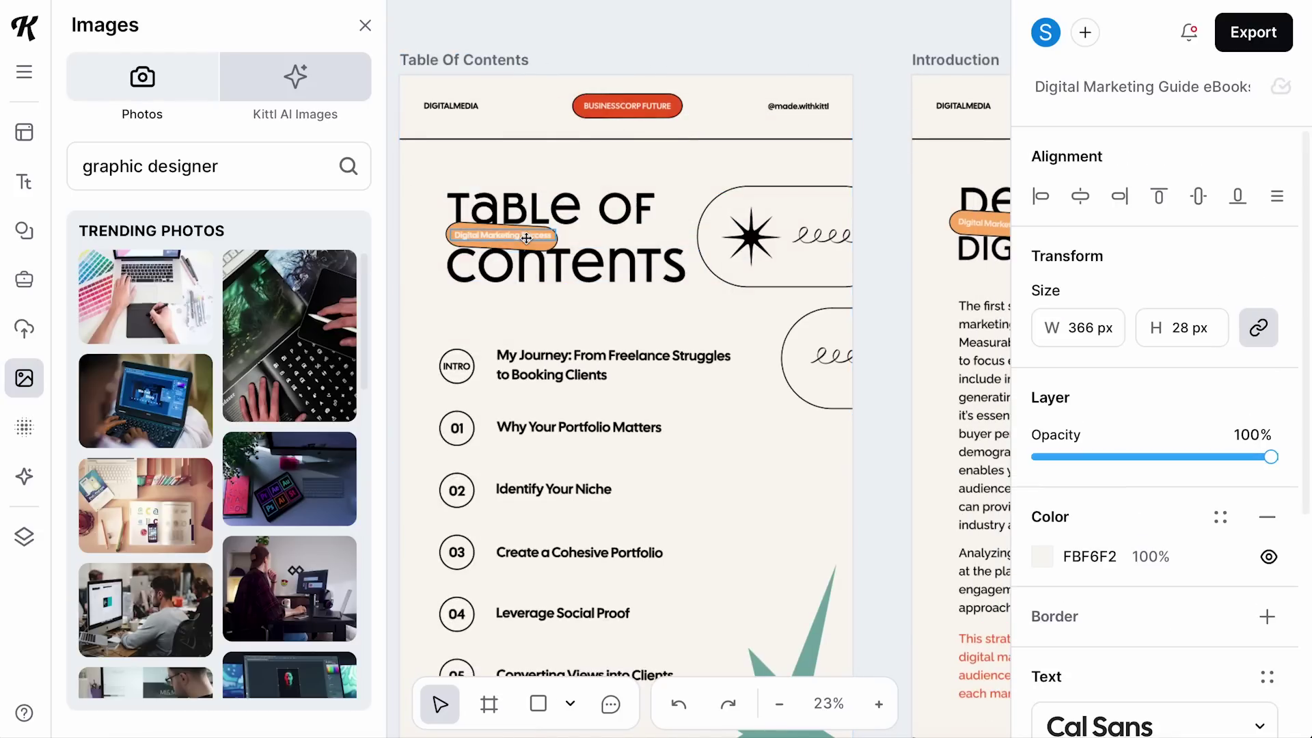
pyautogui.write('Freelancing Success')
pyautogui.press('Escape')
pyautogui.scroll(-5, 668, 350)
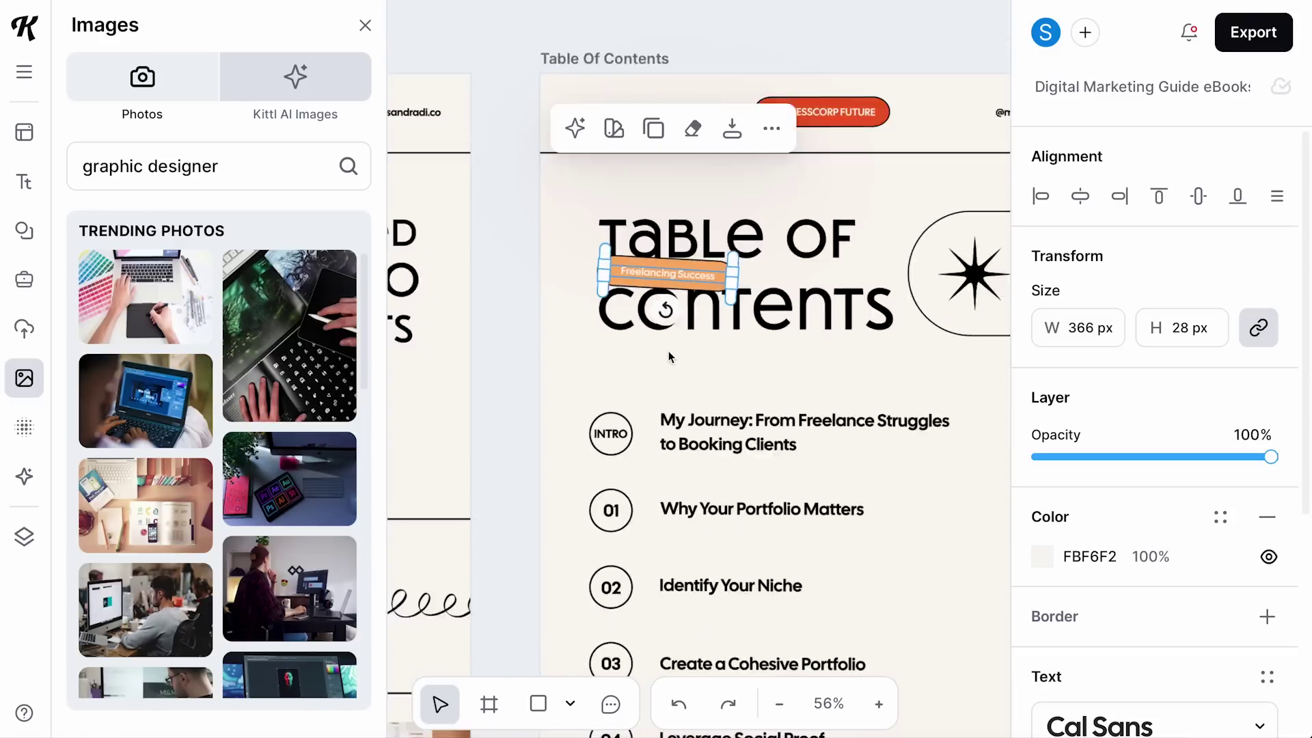
pyautogui.press('Escape')
pyautogui.scroll(3, 753, 321)
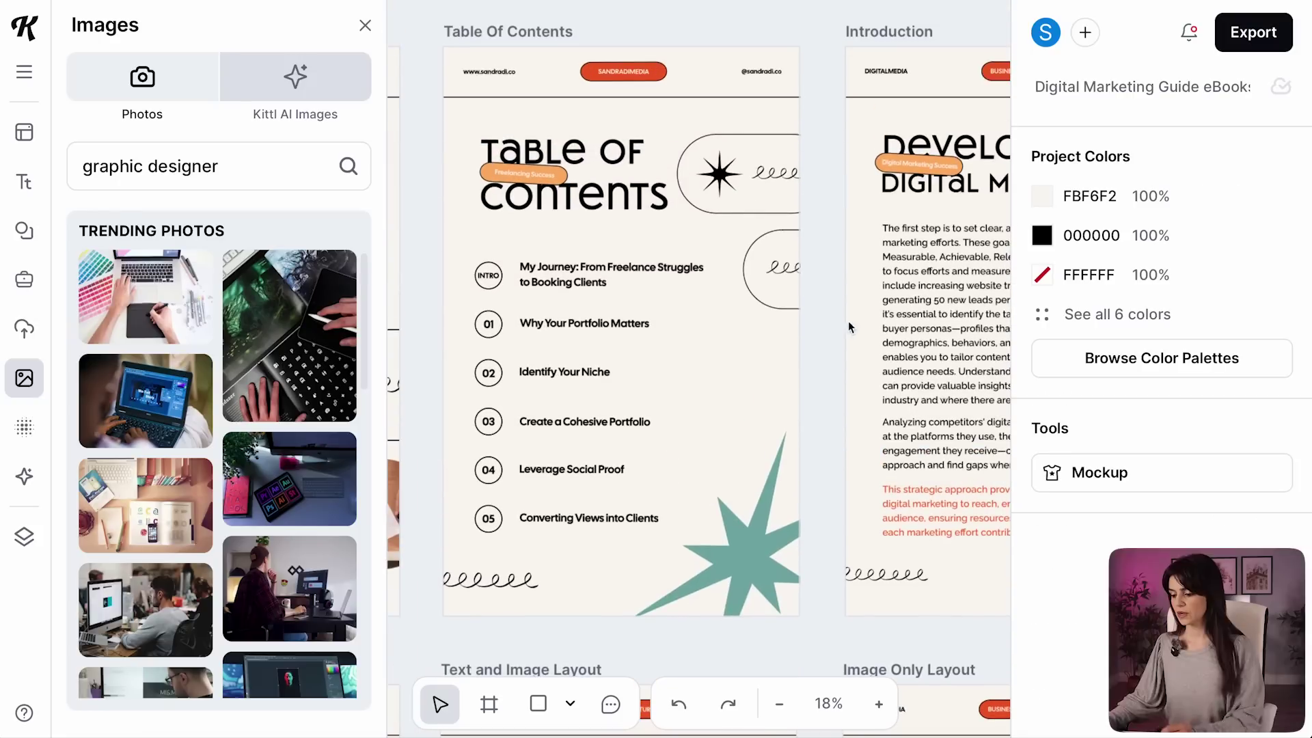
# Try shifting the cream project color to light green F5FBF2 across all pages, and undo the color change
pyautogui.click(1040, 196)
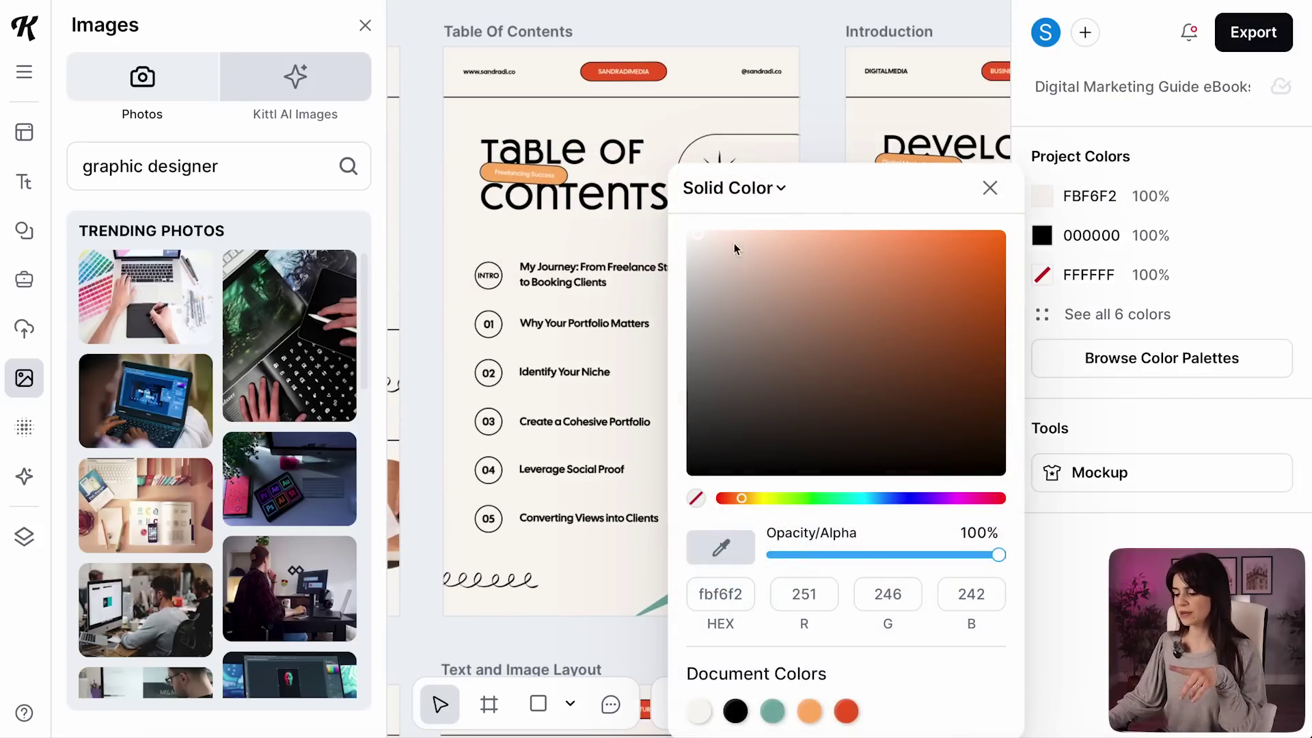
pyautogui.moveTo(744, 500); pyautogui.dragTo(798, 498)
pyautogui.click(816, 125)
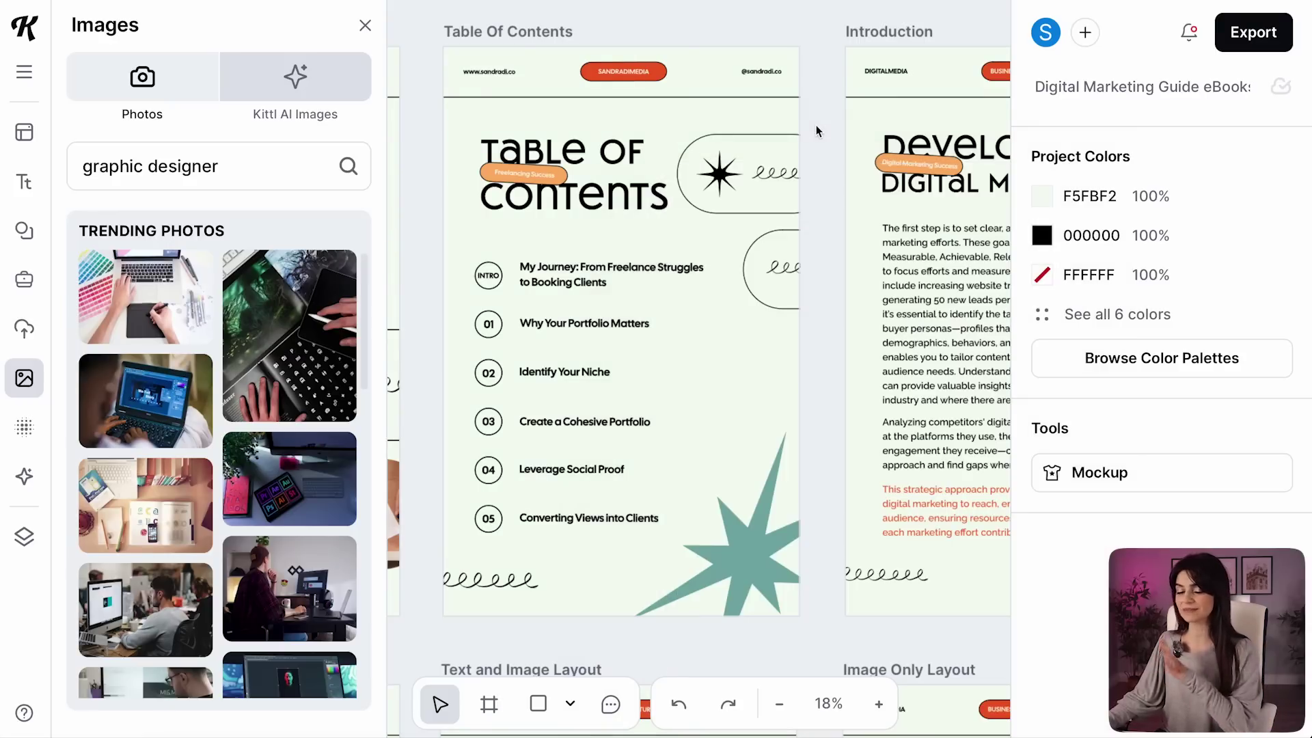
pyautogui.hotkey('ctrl', 'z')
# Replace the "Developing a" heading line on the Introduction page with "My Journey"
pyautogui.hscroll(5, 802, 295)
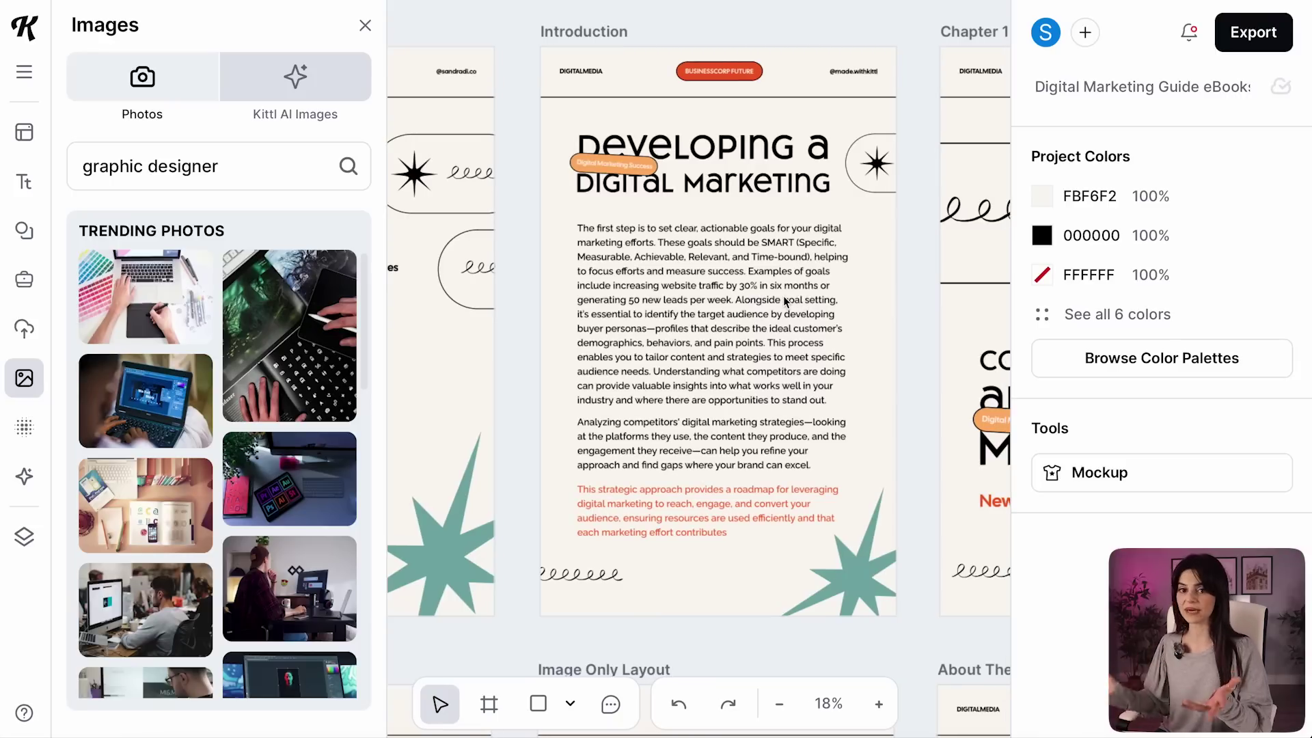
pyautogui.doubleClick(704, 147)
pyautogui.write('my Journey')
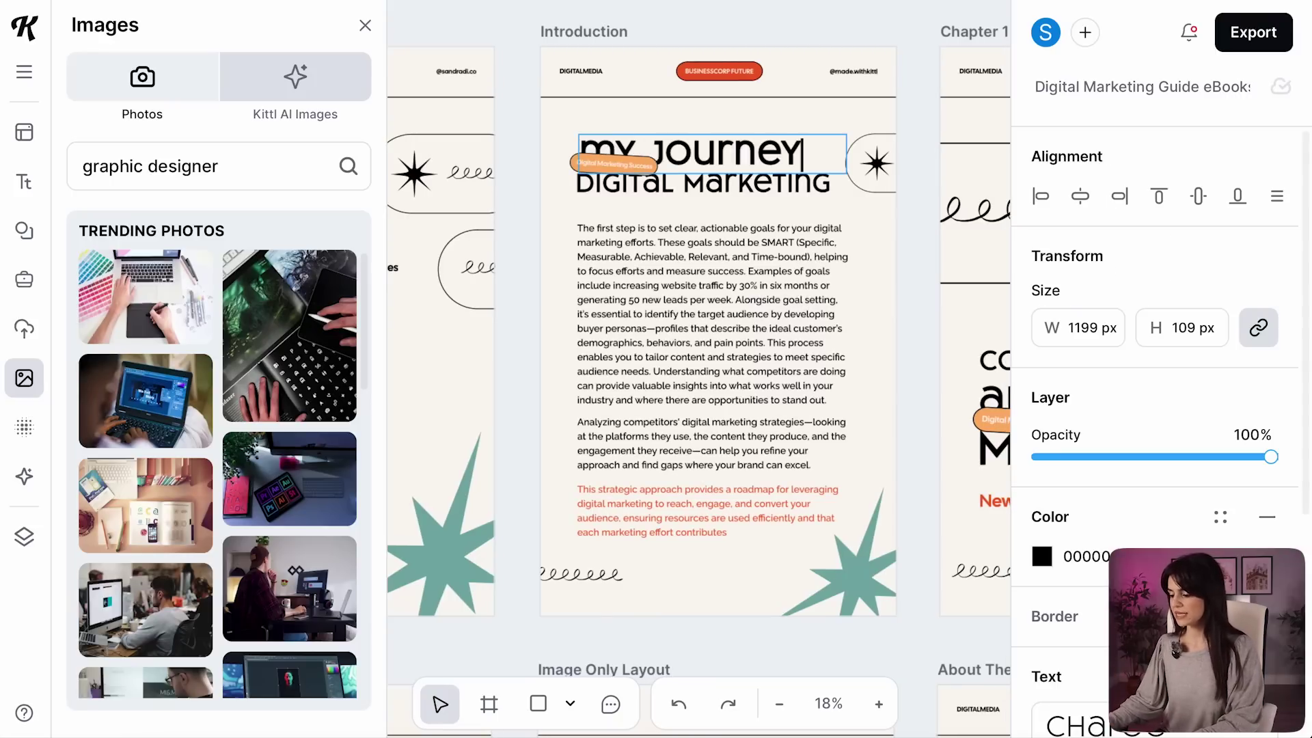
pyautogui.press('Escape')
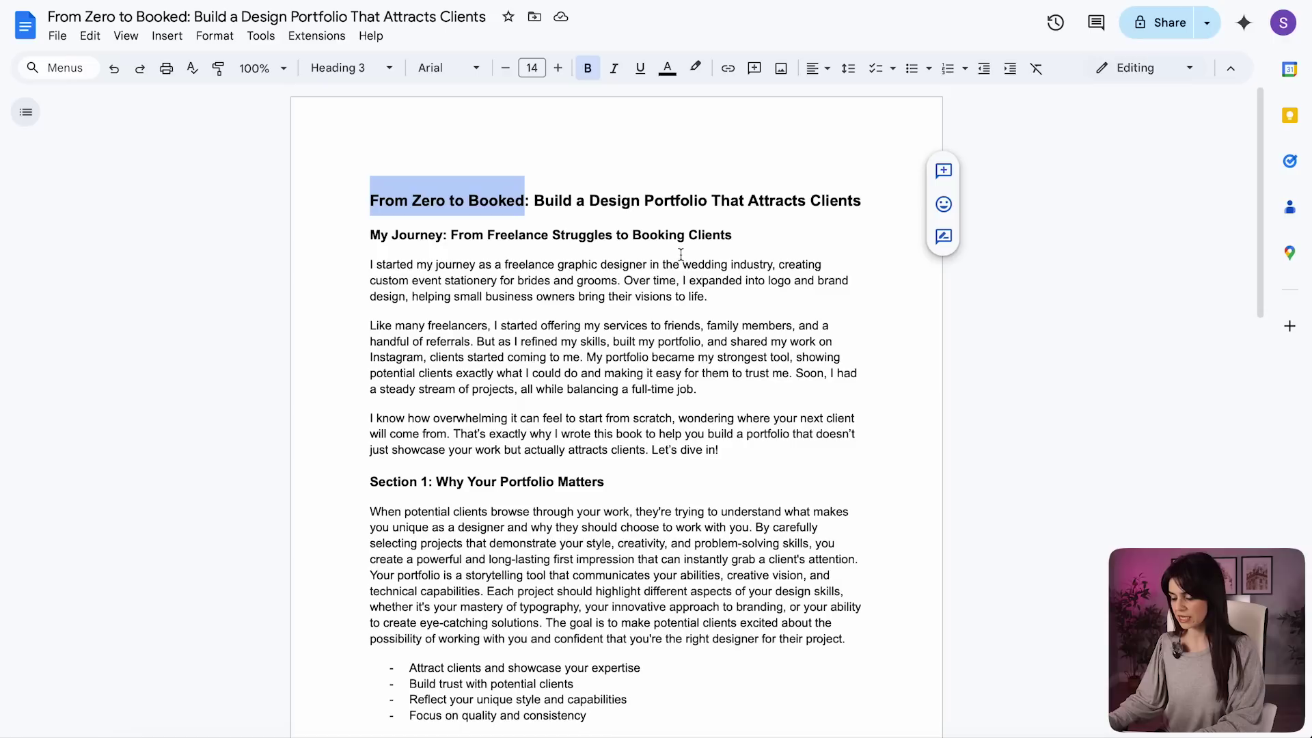
# Replace the Introduction page's "Digital Marketing" line with "From Freelance Struggles to Booking Clients" from the Google Docs manuscript
pyautogui.click(677, 277)
pyautogui.moveTo(451, 237); pyautogui.dragTo(729, 238)
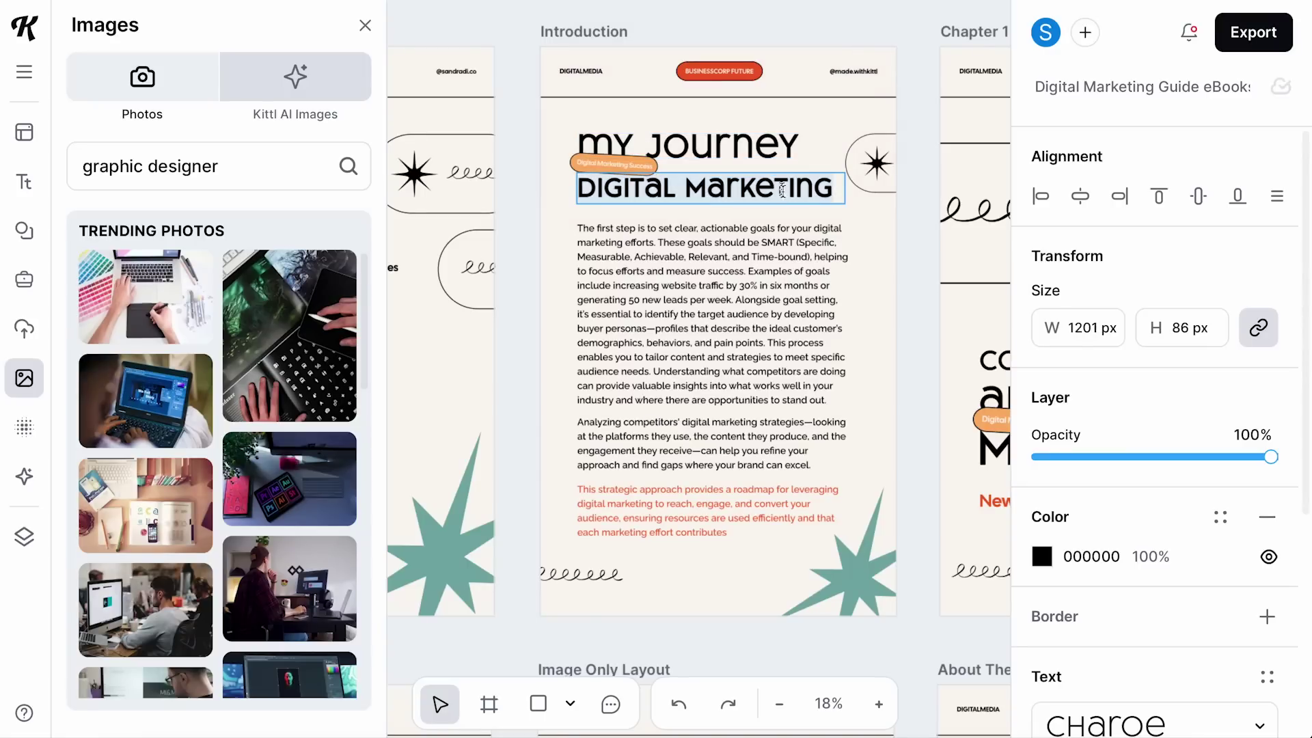
pyautogui.write('From Freelance Struggles to Booking Clients')
pyautogui.moveTo(840, 225); pyautogui.dragTo(849, 222)
pyautogui.press('Escape')
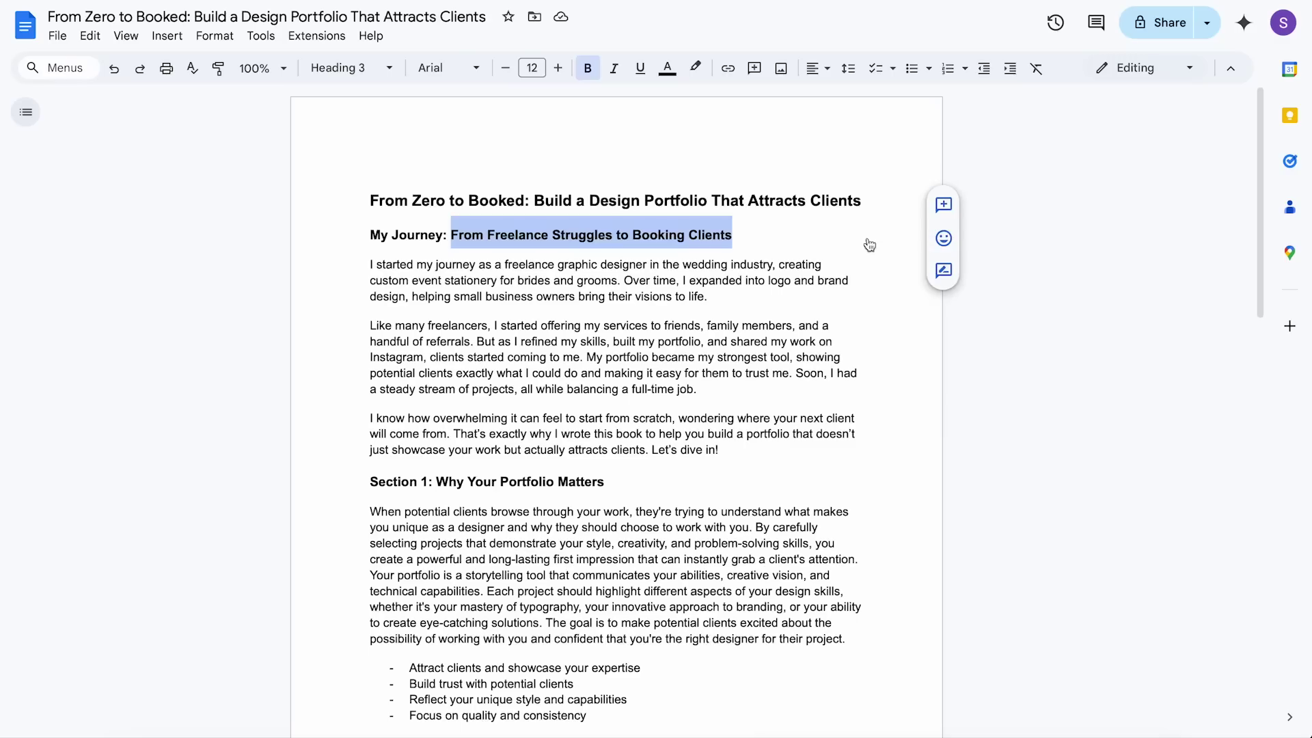
# Copy the first two "My Journey" paragraphs from the Google Docs manuscript into the Introduction page's main body text
pyautogui.moveTo(370, 264); pyautogui.dragTo(697, 389)
pyautogui.hotkey('ctrl', 'c')
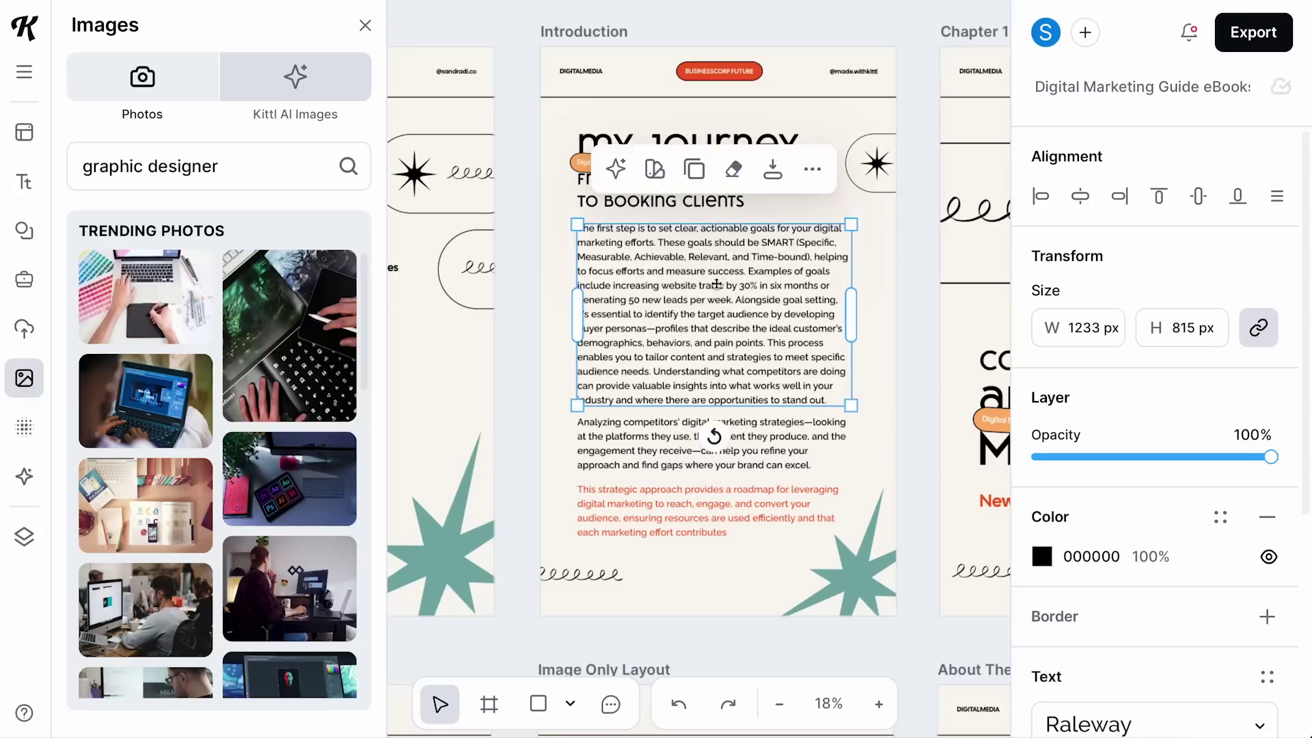
pyautogui.hotkey('ctrl', 'v')
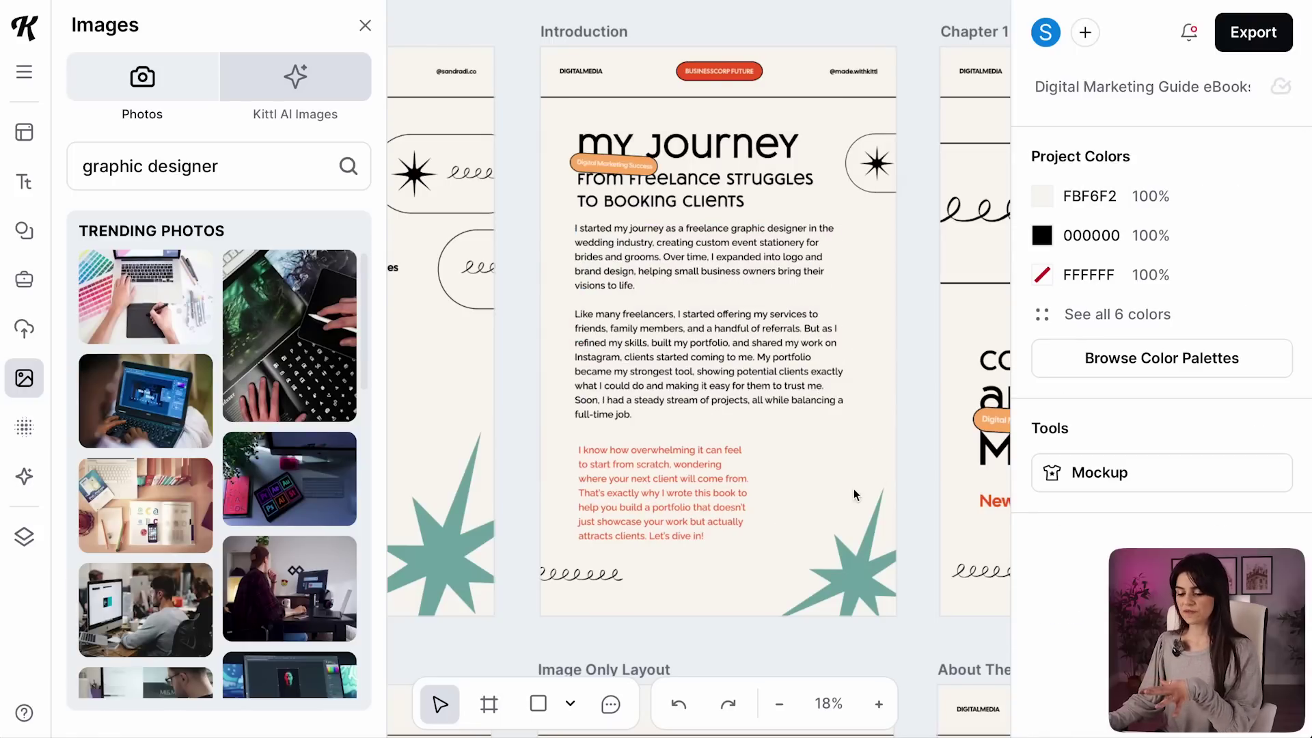
# Add a circular image mask about 533 px wide to the Introduction page, beside the red closing paragraph
pyautogui.click(24, 232)
pyautogui.scroll(-1, 170, 447)
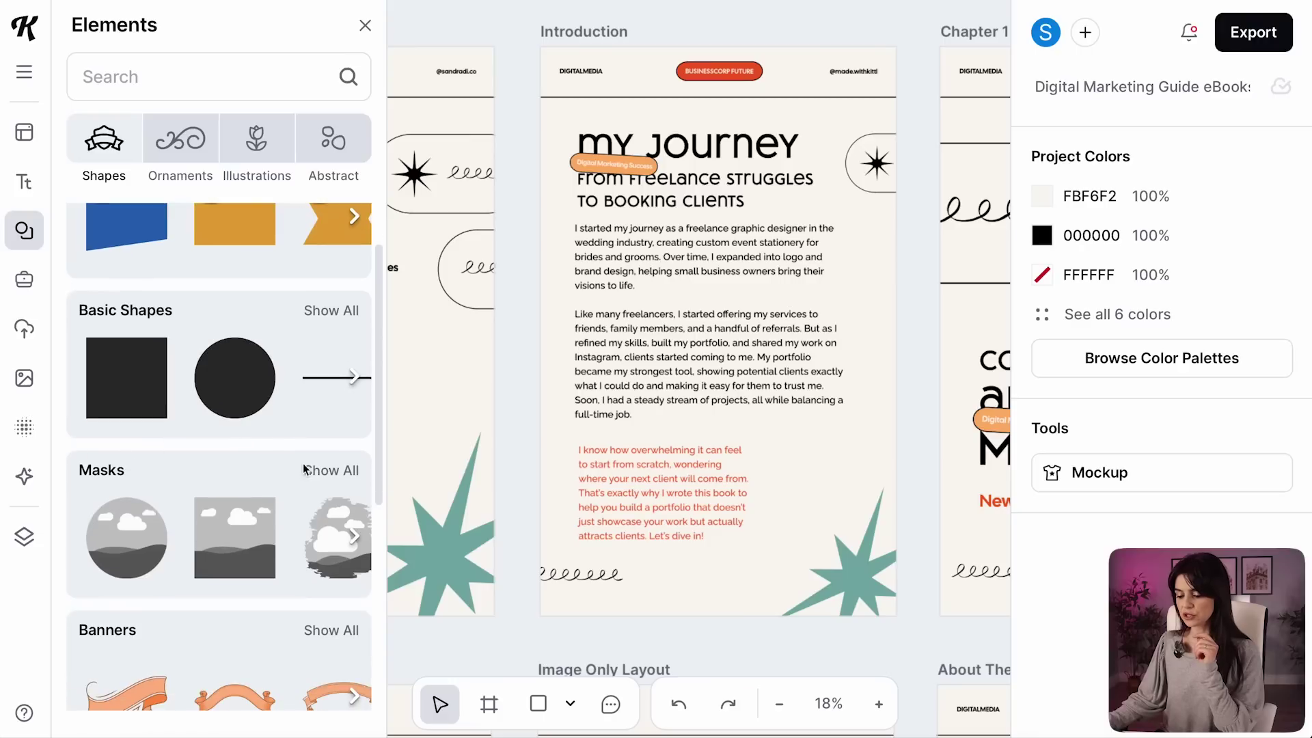
pyautogui.moveTo(136, 547); pyautogui.dragTo(548, 385)
pyautogui.moveTo(452, 273); pyautogui.dragTo(767, 467)
pyautogui.moveTo(823, 523); pyautogui.dragTo(816, 498)
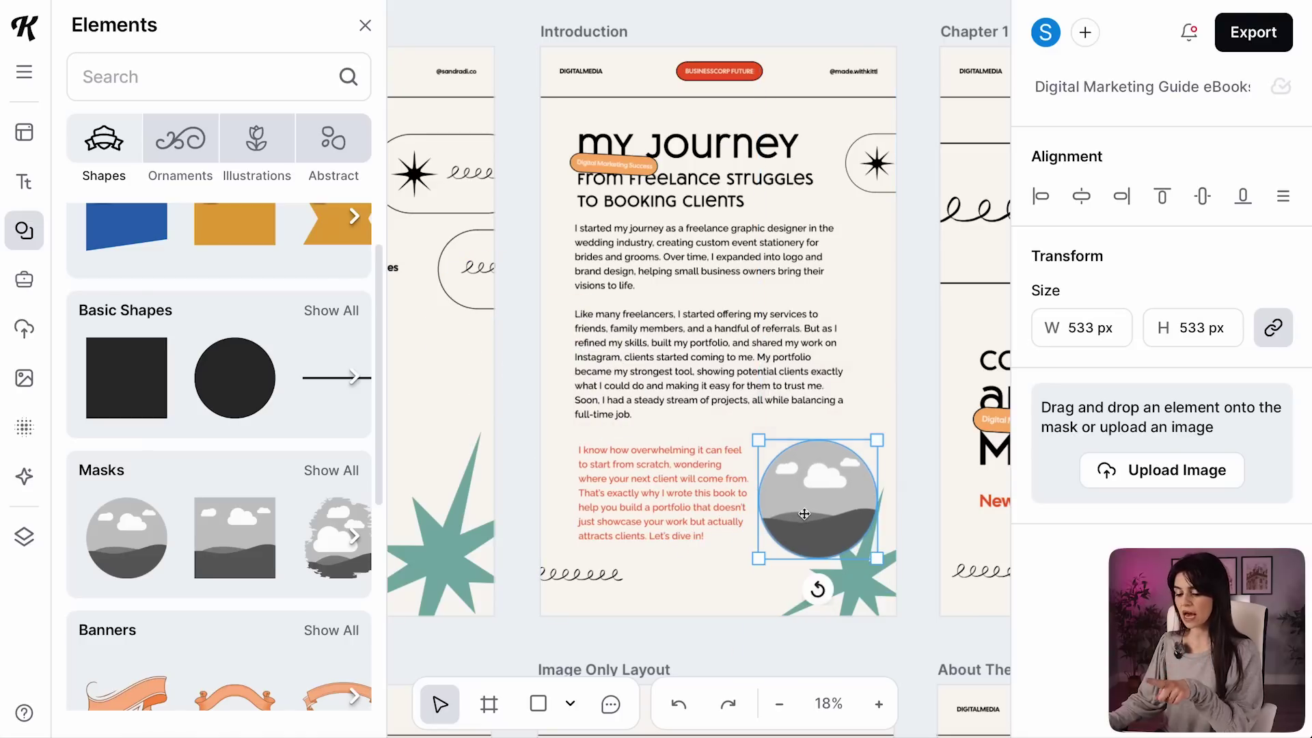
# Fill the Introduction page's circular mask with the uploaded photo of the woman at a laptop
pyautogui.click(23, 335)
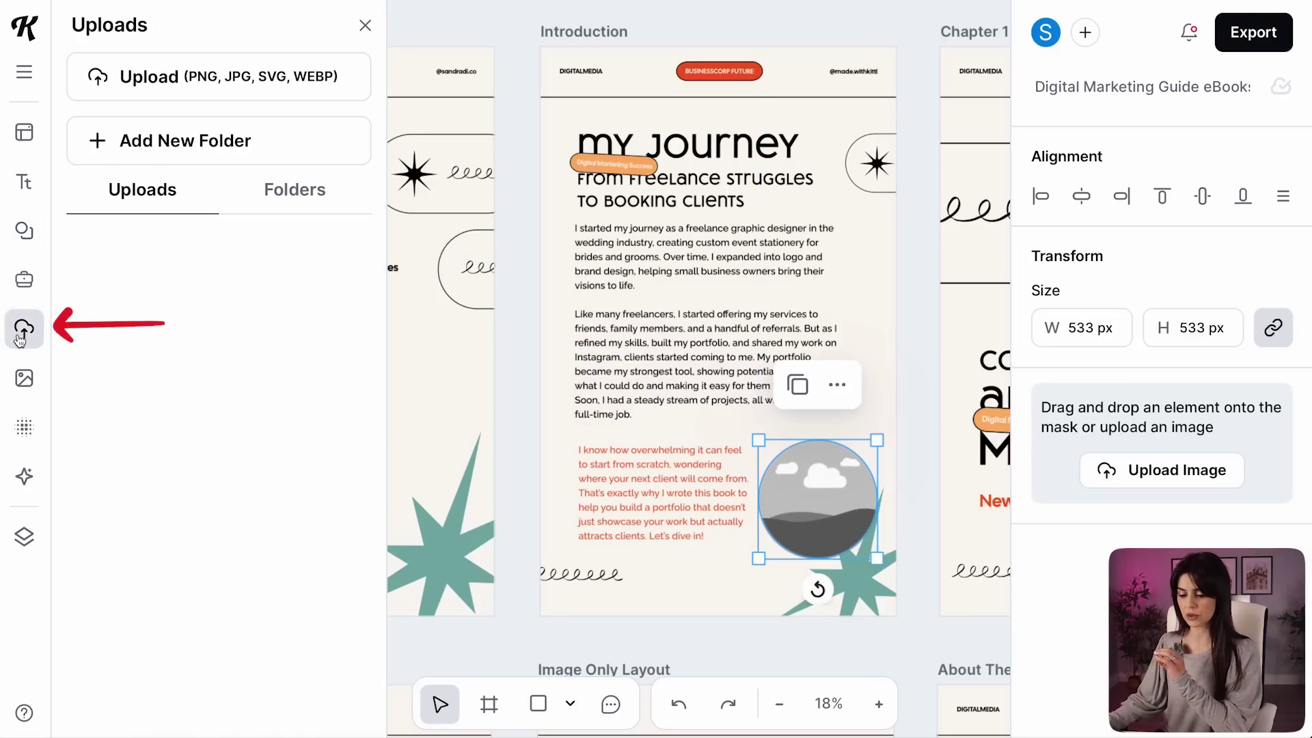
pyautogui.scroll(-1, 137, 308)
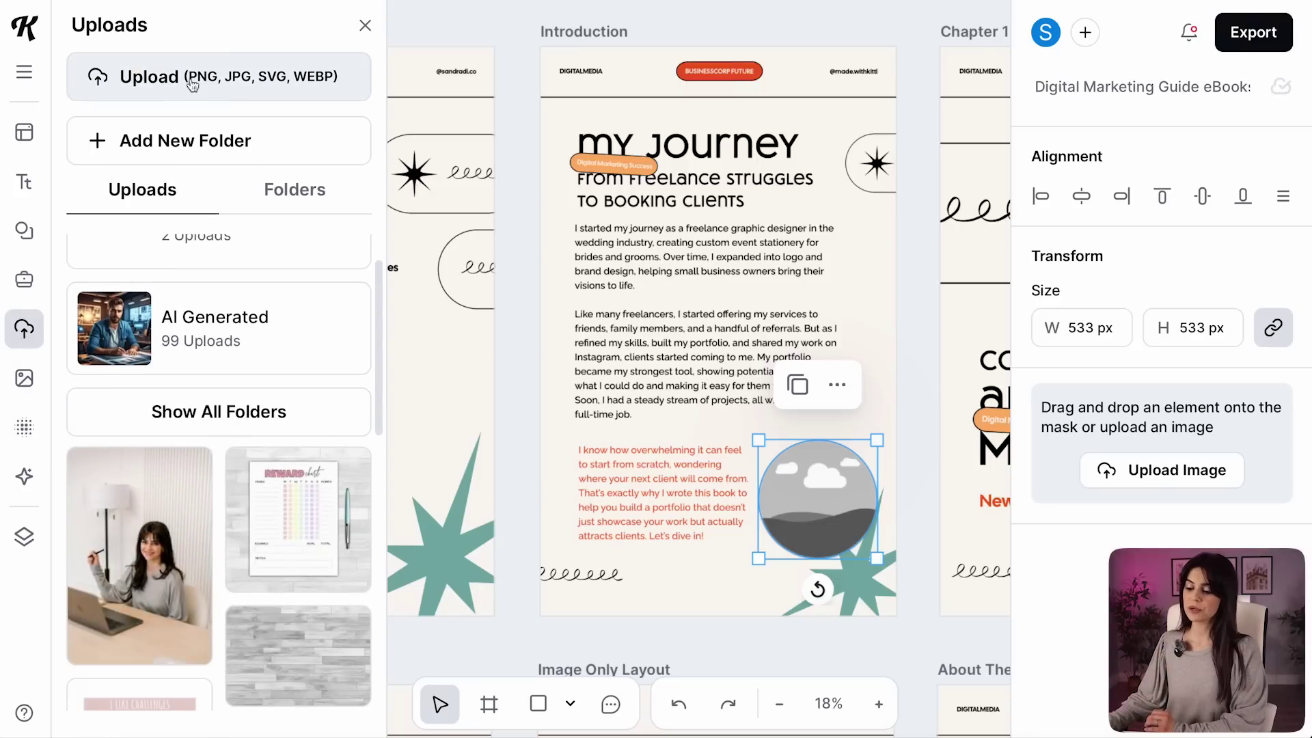
pyautogui.scroll(-1, 225, 236)
pyautogui.moveTo(140, 519); pyautogui.dragTo(824, 509)
# Enlarge the photo inside the circular mask to about 790 × 1184 px and reposition it to center the woman
pyautogui.scroll(5, 823, 509)
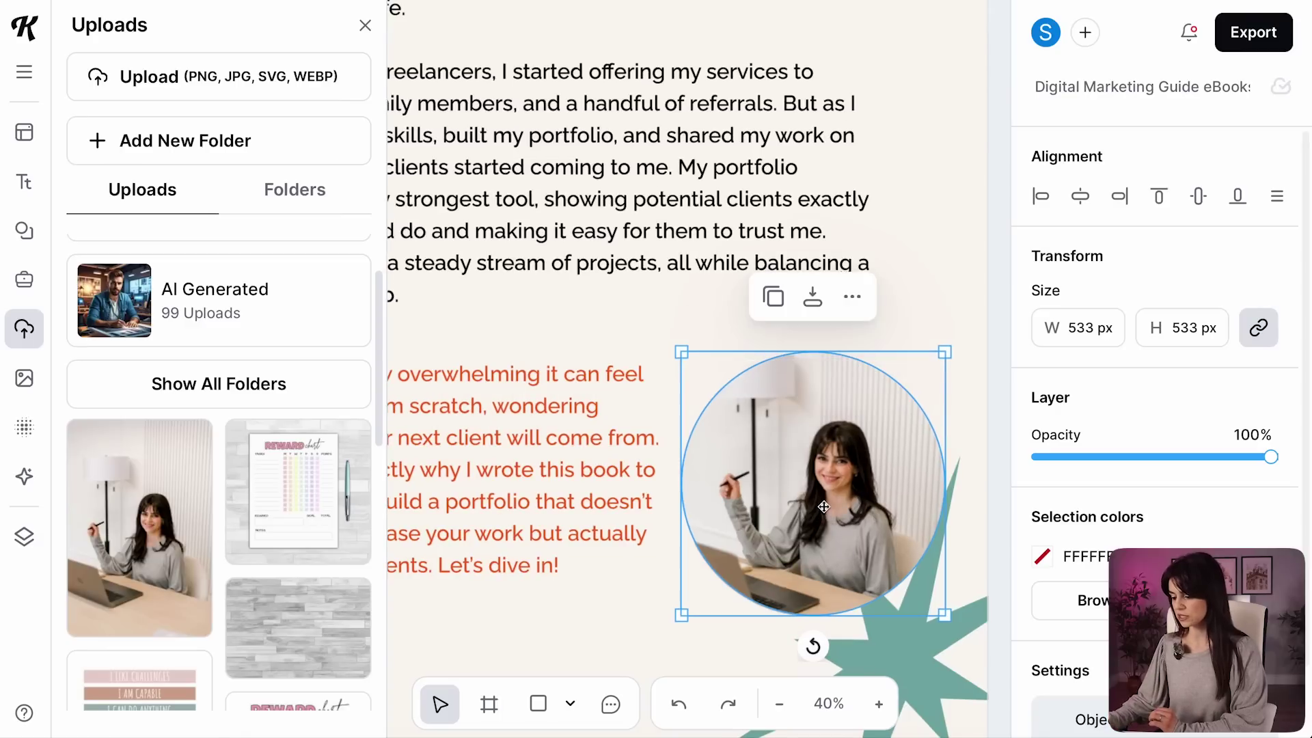
pyautogui.doubleClick(823, 512)
pyautogui.moveTo(683, 286); pyautogui.dragTo(518, 162)
pyautogui.moveTo(725, 382); pyautogui.dragTo(732, 449)
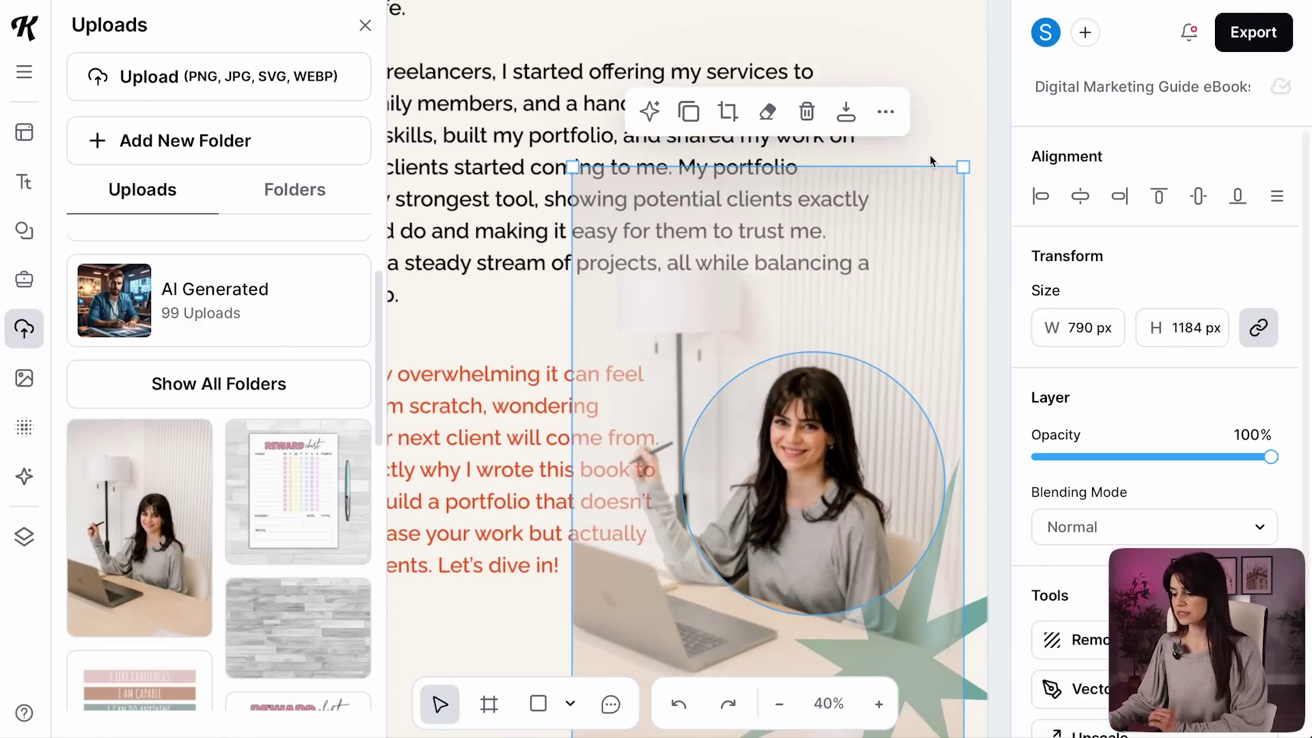
pyautogui.click(933, 157)
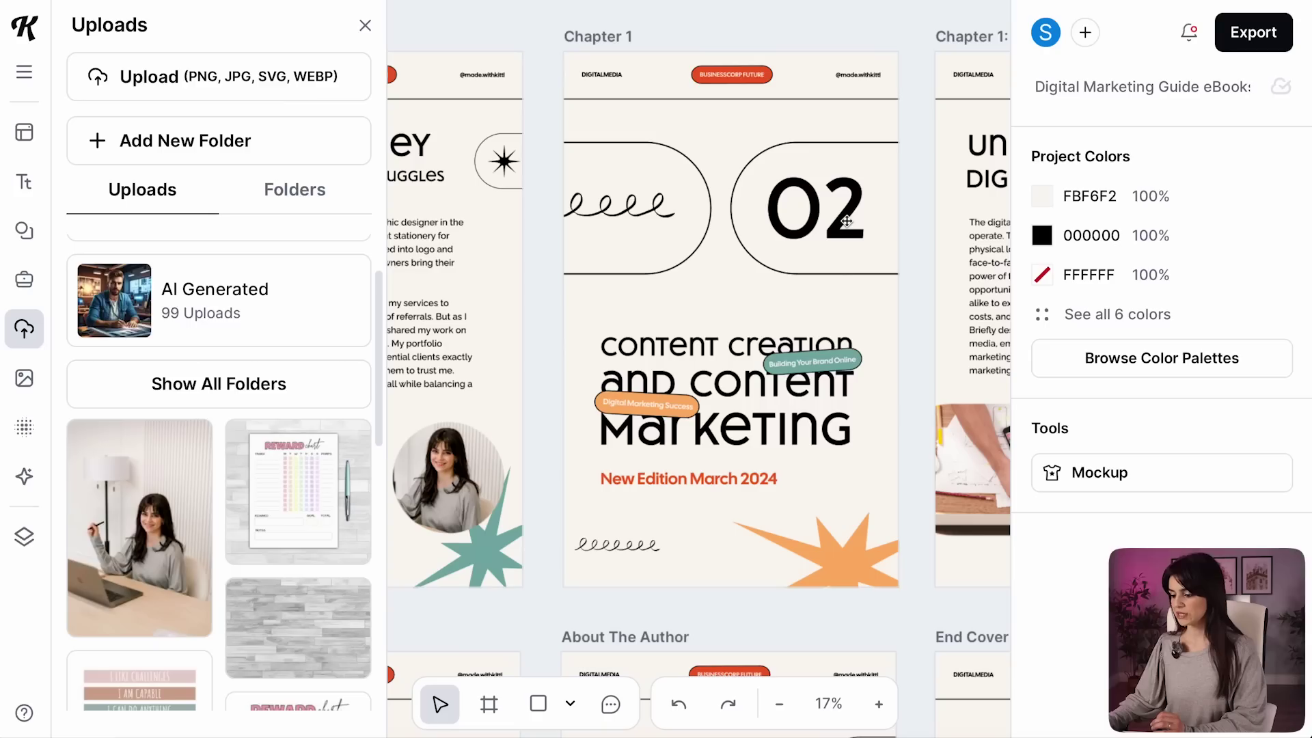
# Change the large chapter number on the Chapter 1 page to 01
pyautogui.click(847, 221)
pyautogui.click(839, 218)
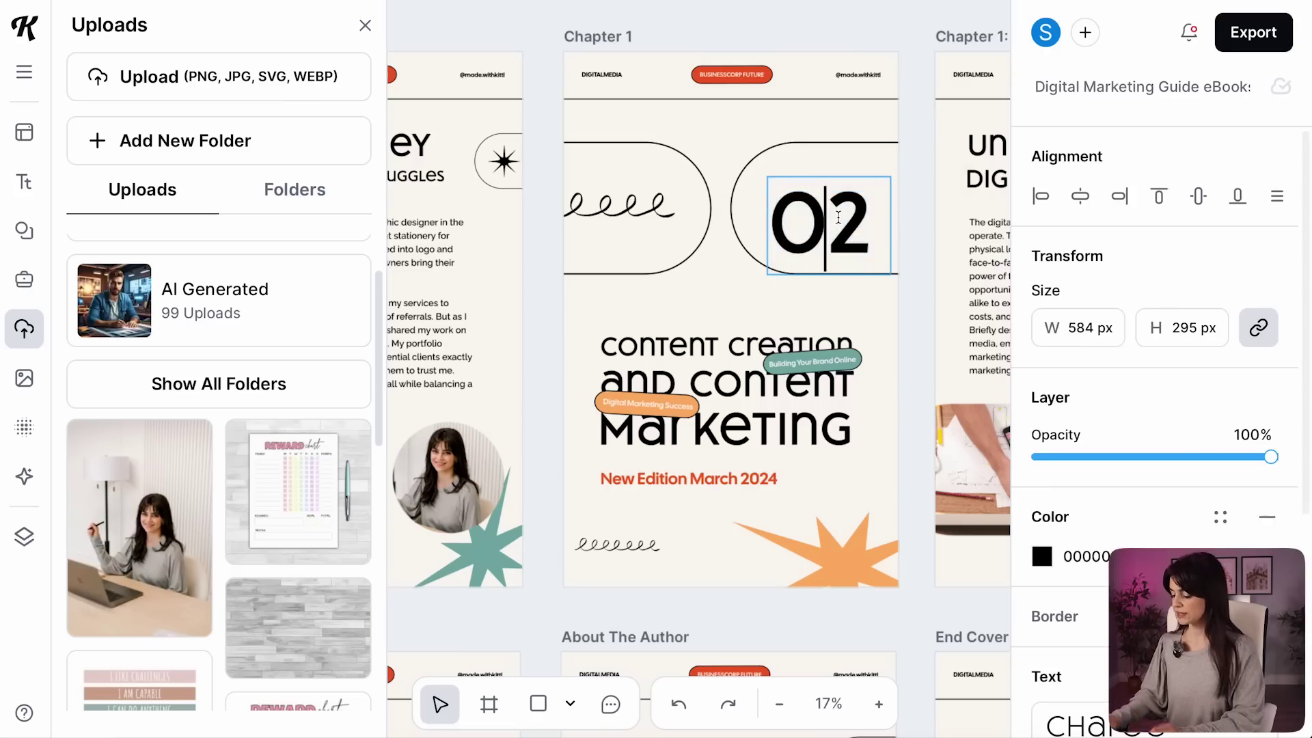
pyautogui.press('BackSpace')
pyautogui.write('1')
pyautogui.scroll(-1, 887, 248)
pyautogui.click(844, 334)
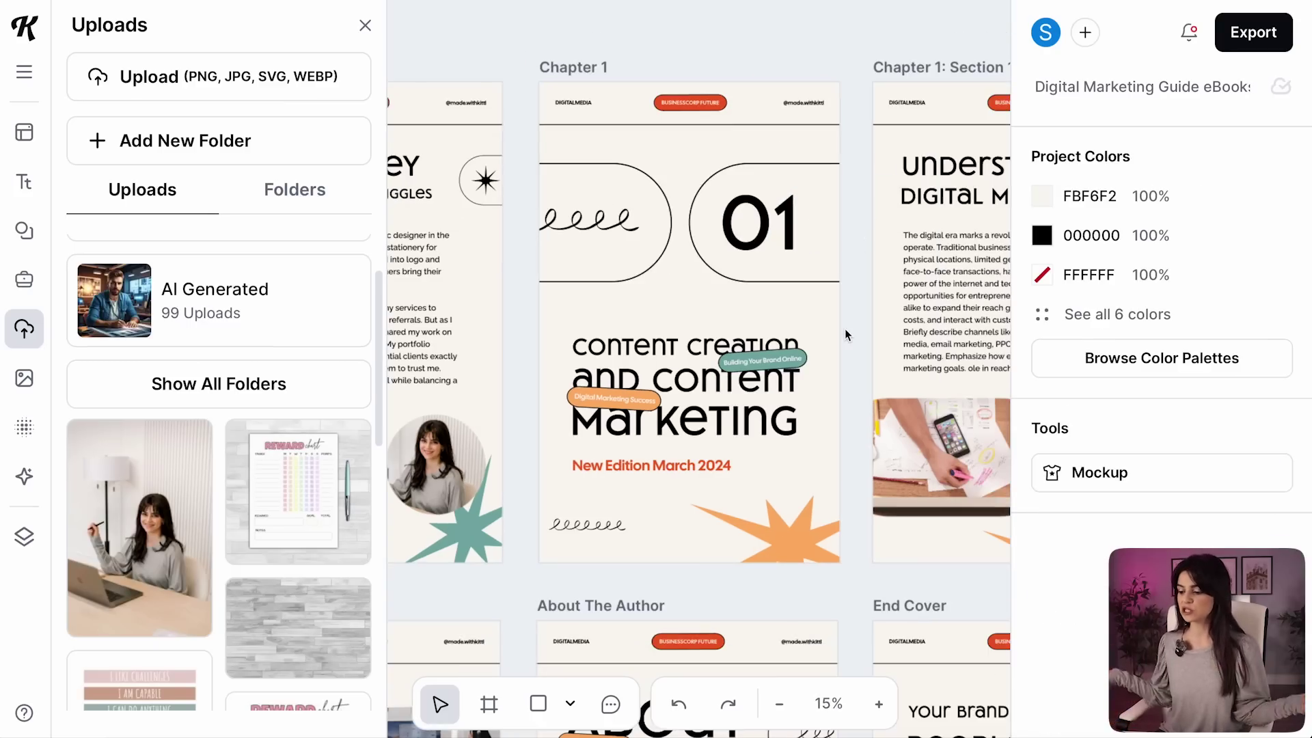
# Duplicate the Chapter 1 artboard
pyautogui.scroll(-4, 844, 329)
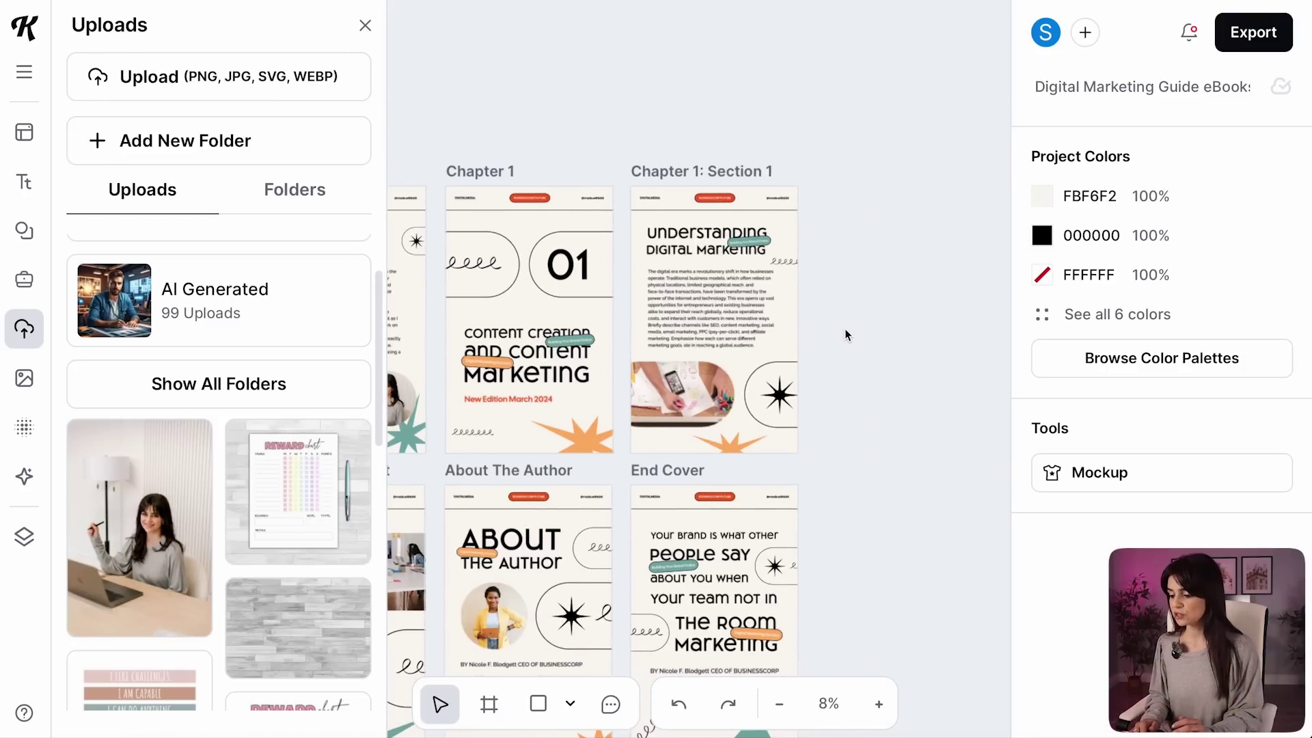
pyautogui.click(510, 169)
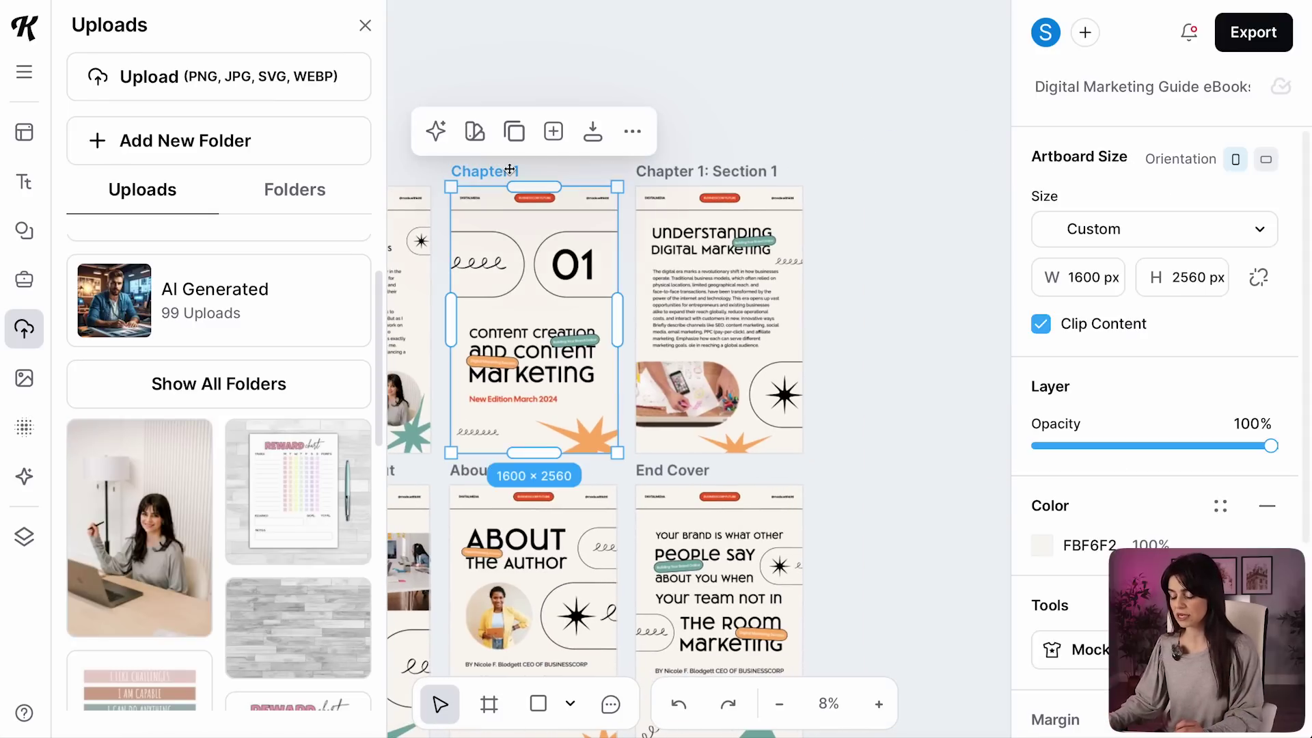
pyautogui.click(513, 130)
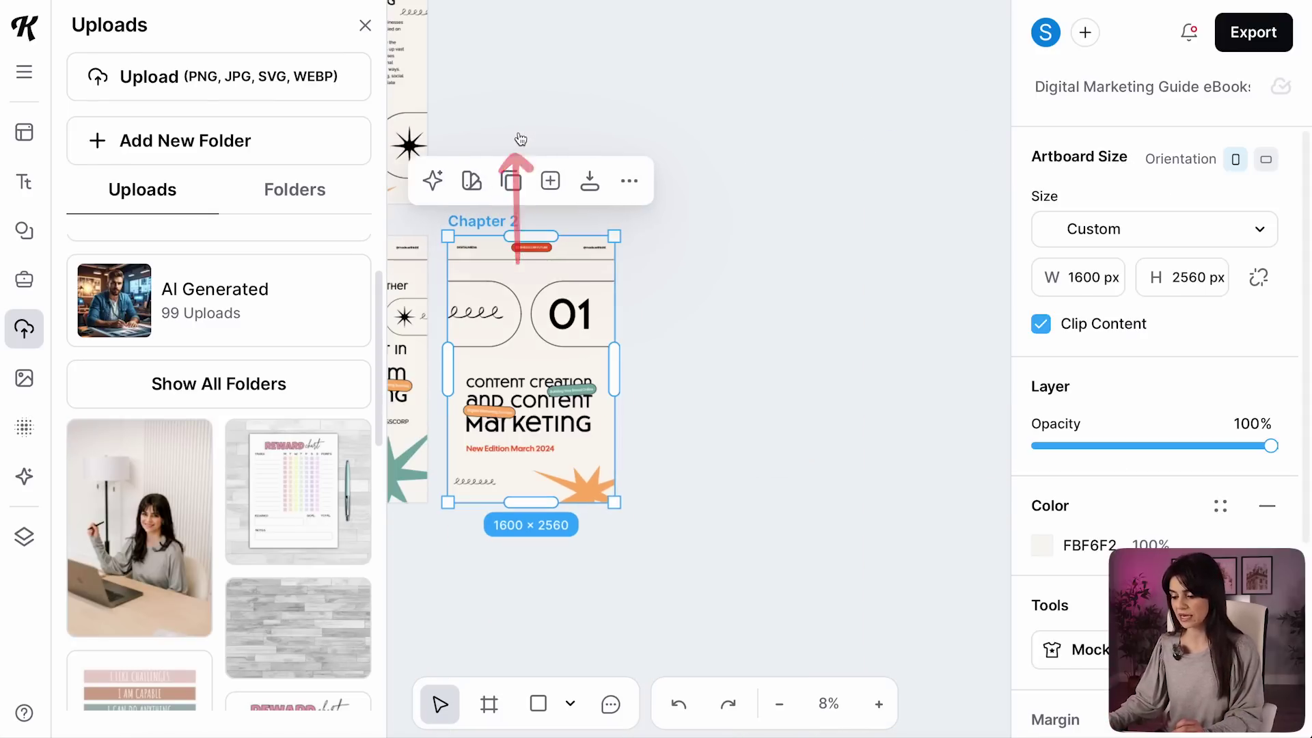
pyautogui.hscroll(-8, 593, 345)
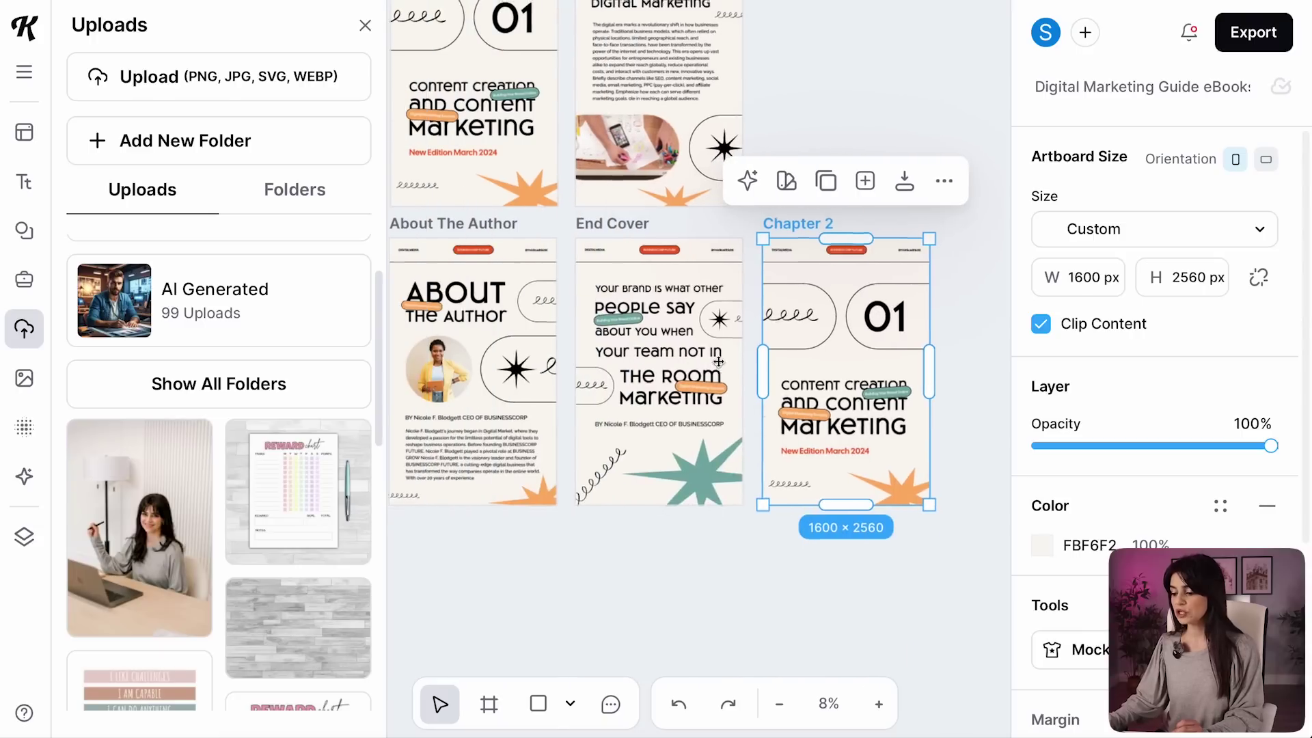
pyautogui.scroll(7, 615, 547)
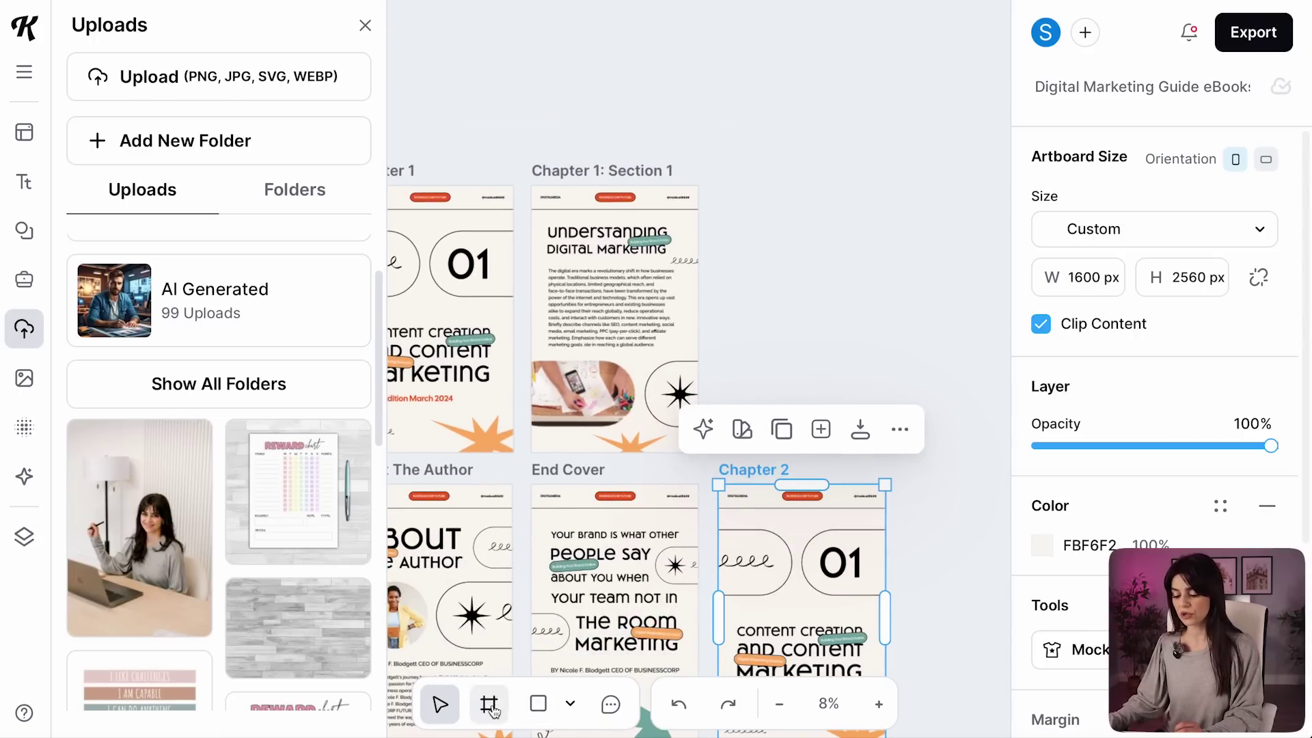
# Draw a blank artboard about 1645 × 2508 px beside the Chapter 1: Section 1 page, then shrink it to a small square
pyautogui.click(490, 706)
pyautogui.moveTo(720, 186); pyautogui.dragTo(892, 448)
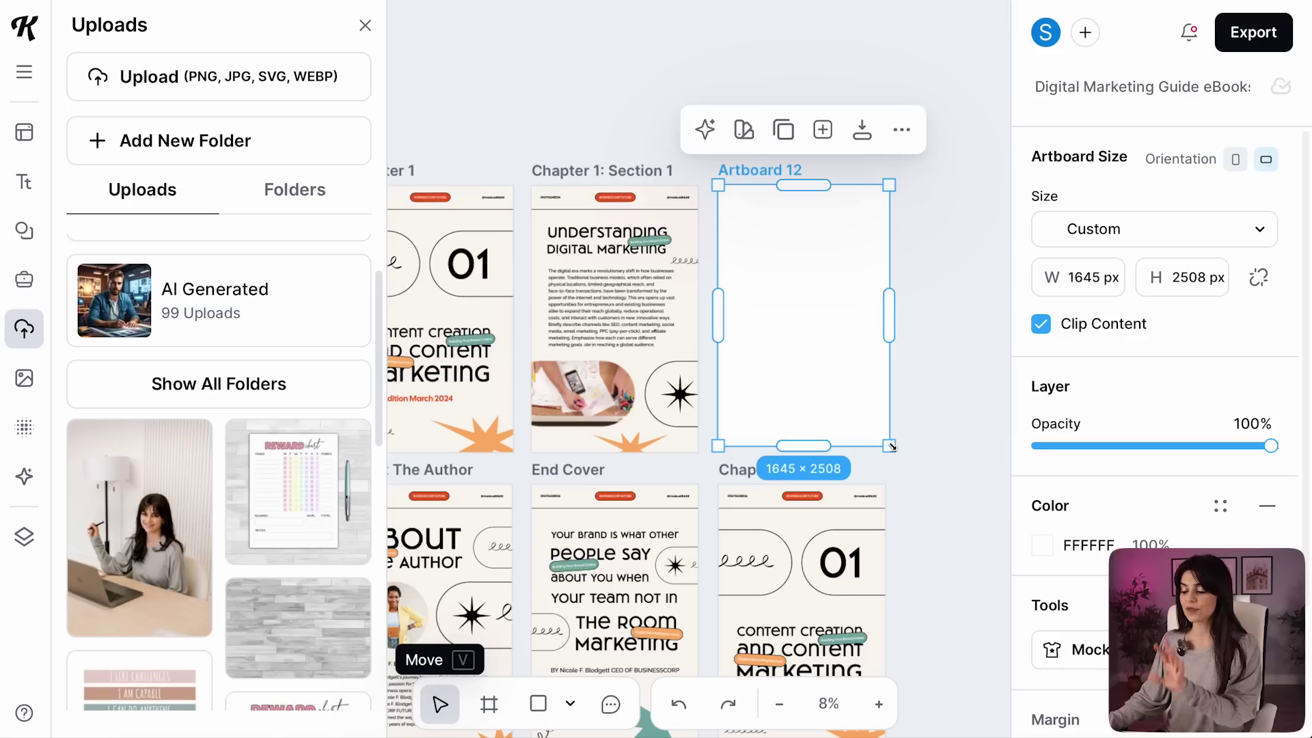
pyautogui.moveTo(892, 447); pyautogui.dragTo(828, 293)
pyautogui.click(776, 219)
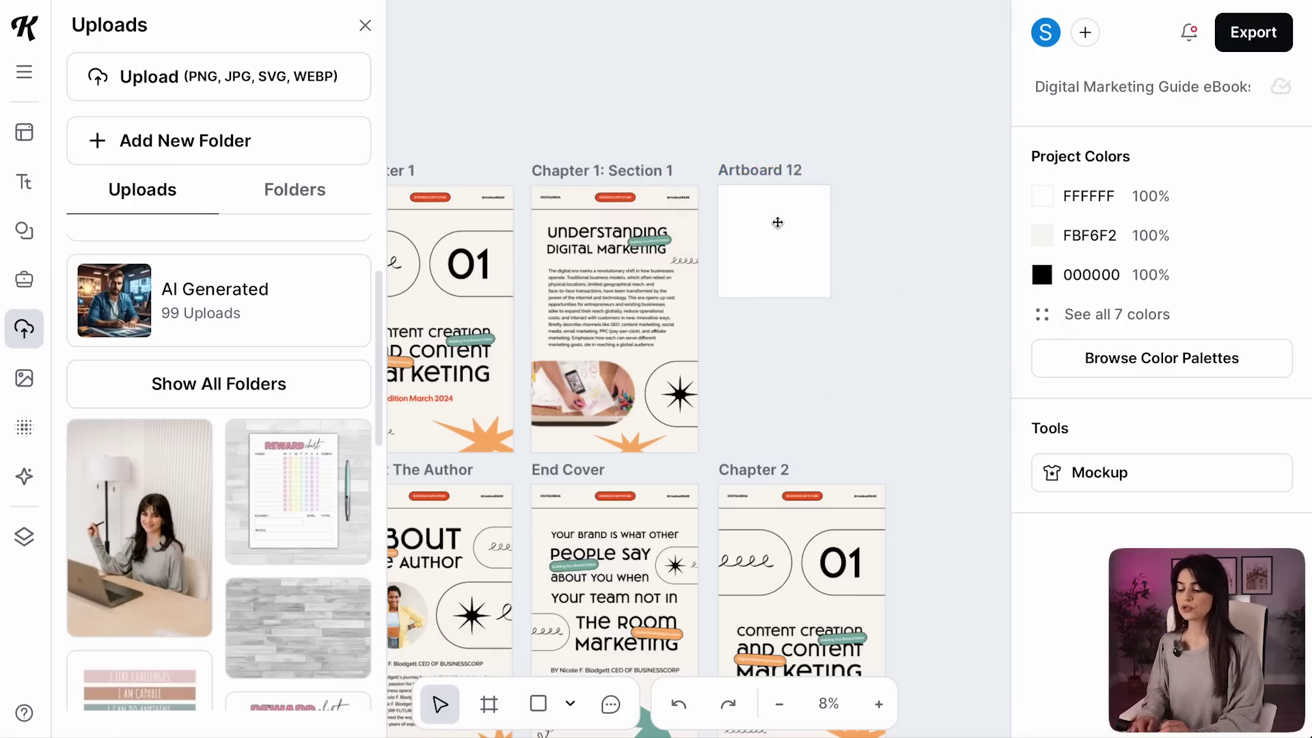
pyautogui.scroll(3, 777, 220)
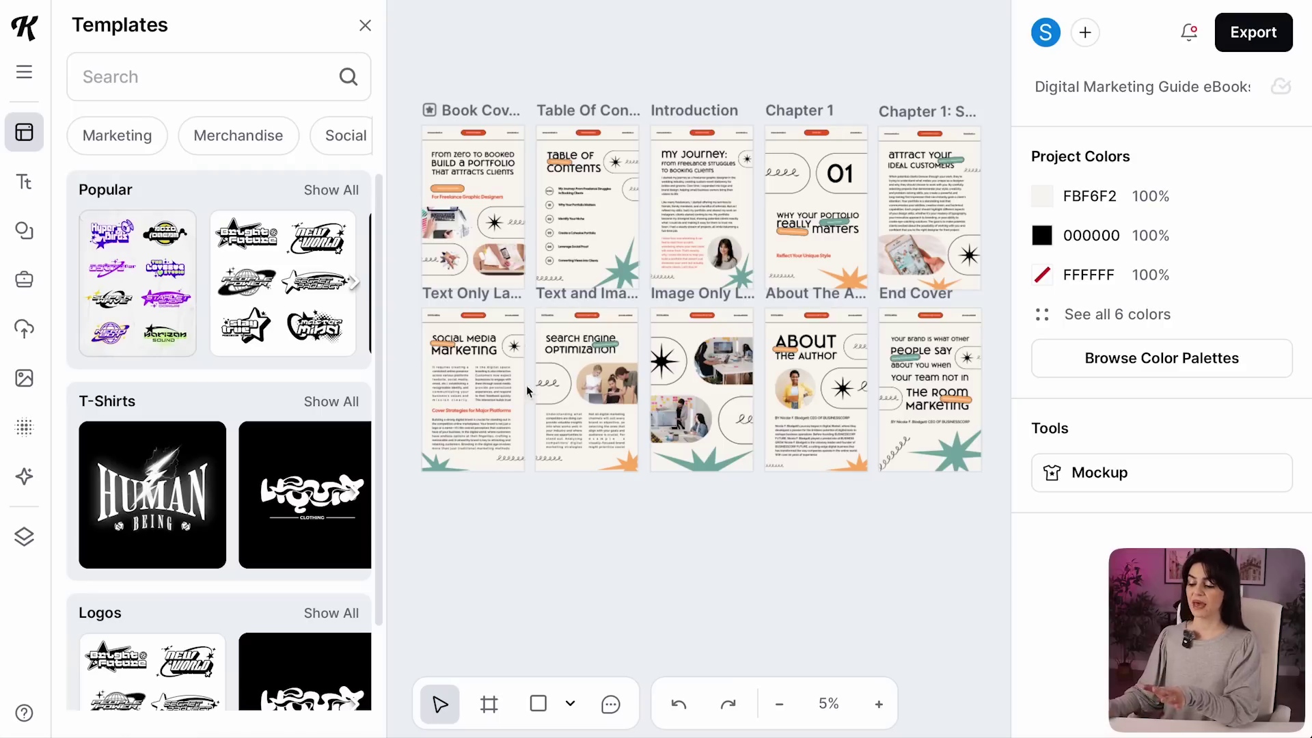
# Delete both text columns, the red subheading and the lower paragraph from the Text Only Layout page
pyautogui.keyDown('ctrl'); pyautogui.scroll(5, 532, 380); pyautogui.keyUp('ctrl')
pyautogui.hscroll(-5, 534, 387)
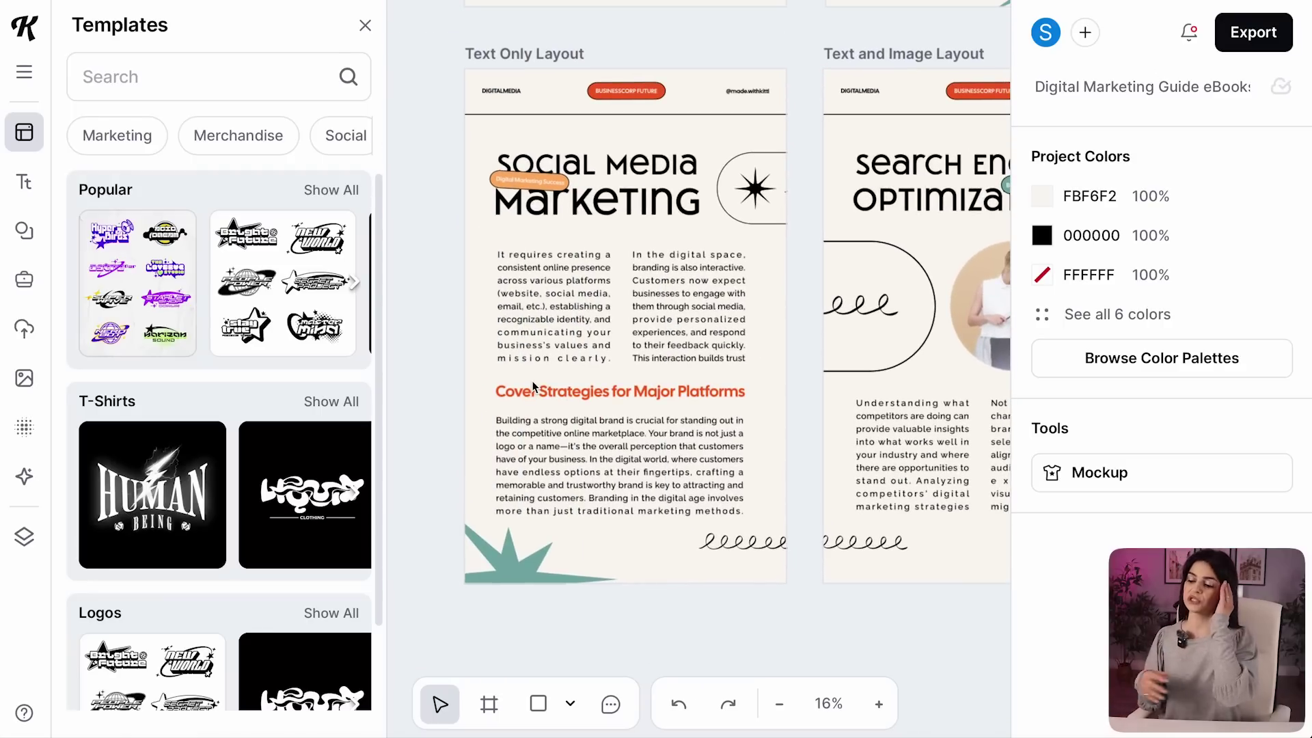
pyautogui.click(532, 333)
pyautogui.press('Delete')
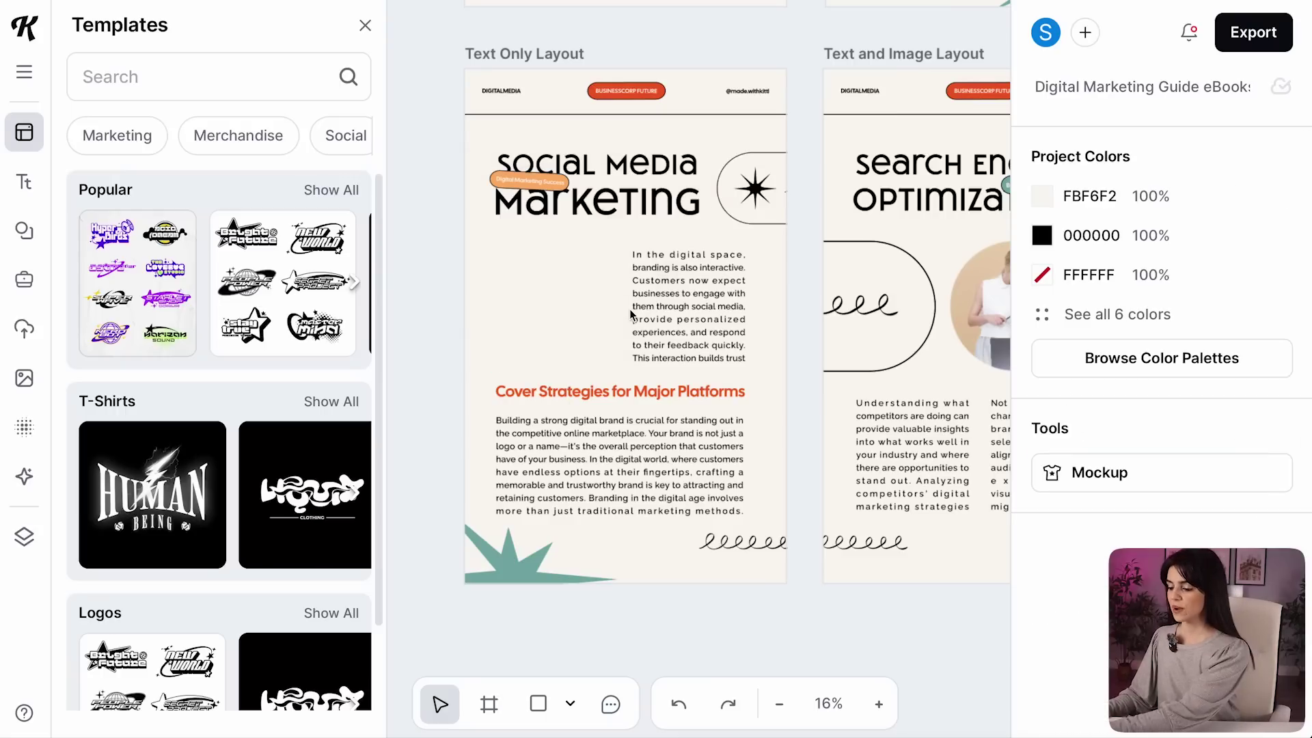
pyautogui.click(658, 282)
pyautogui.press('Delete')
pyautogui.click(621, 391)
pyautogui.press('Delete')
pyautogui.click(618, 465)
pyautogui.press('Delete')
# Add the Think Different paragraph preset to the Text Only Layout page and enlarge it to nearly the page width
pyautogui.click(24, 183)
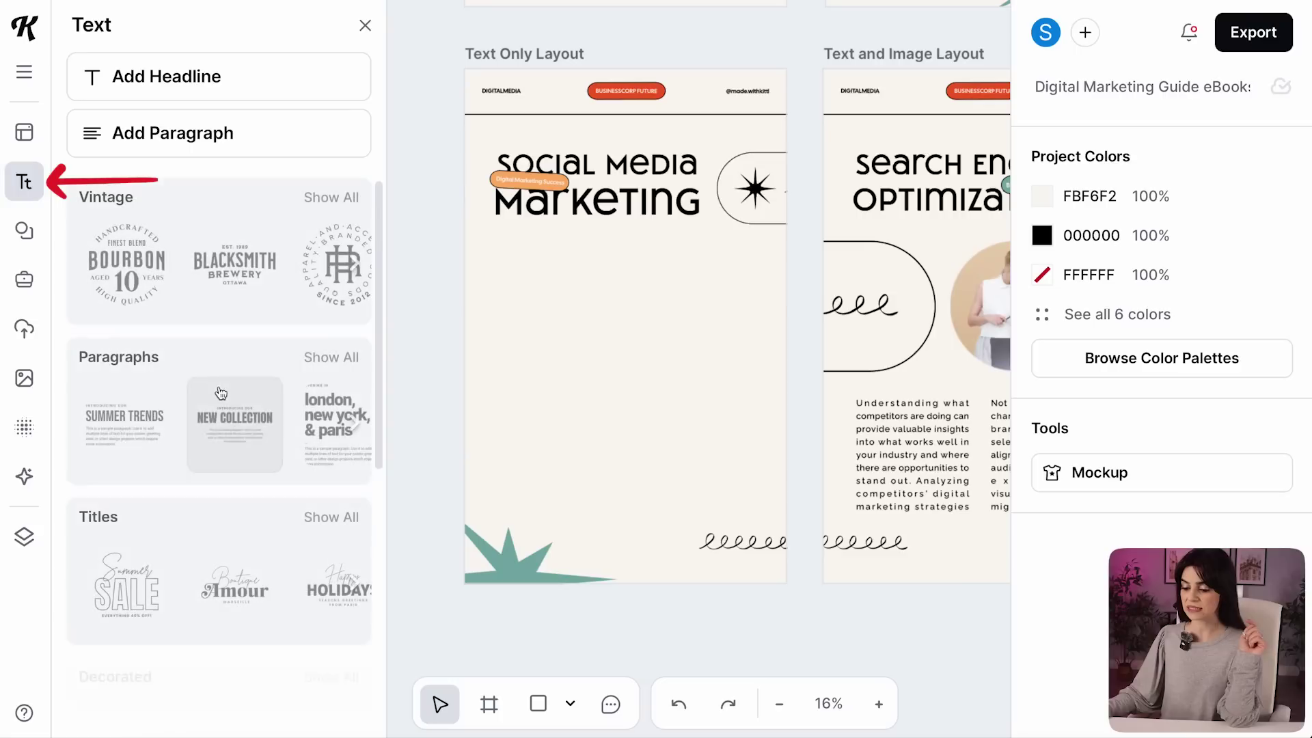
pyautogui.click(332, 359)
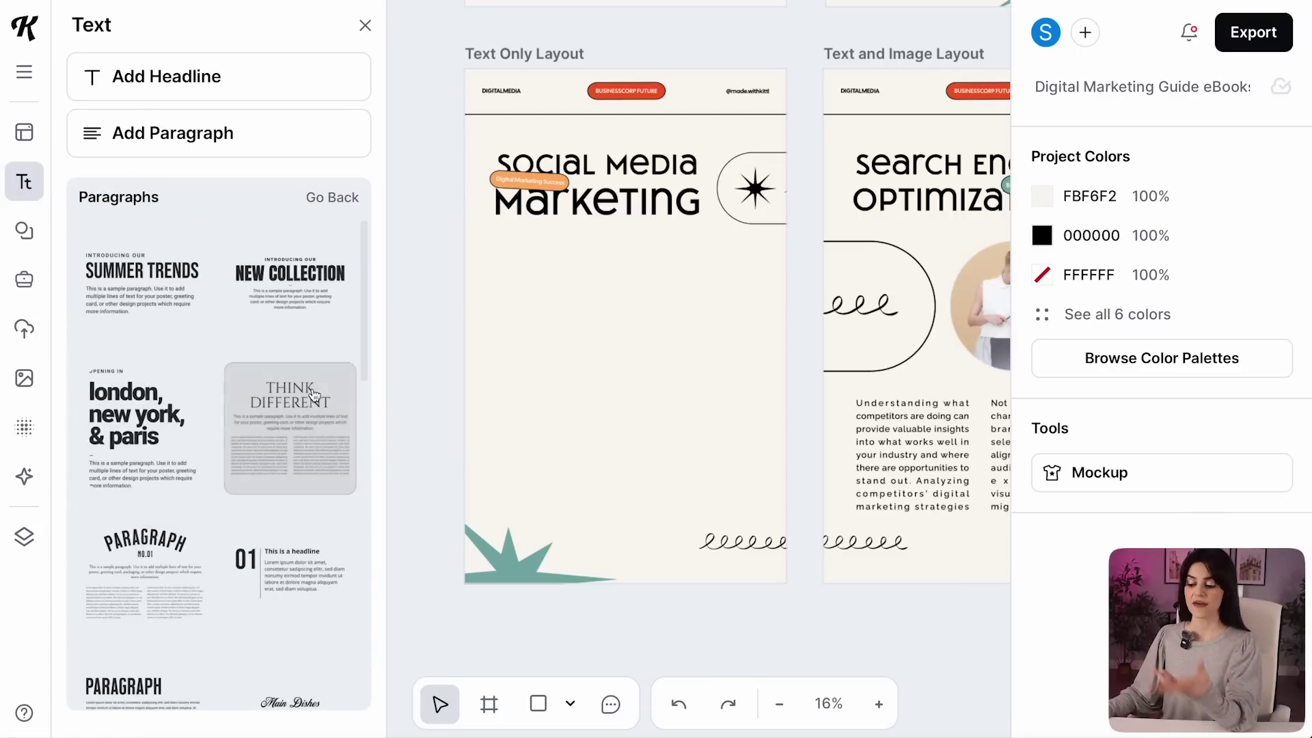
pyautogui.scroll(-1, 281, 430)
pyautogui.moveTo(270, 435); pyautogui.dragTo(444, 414)
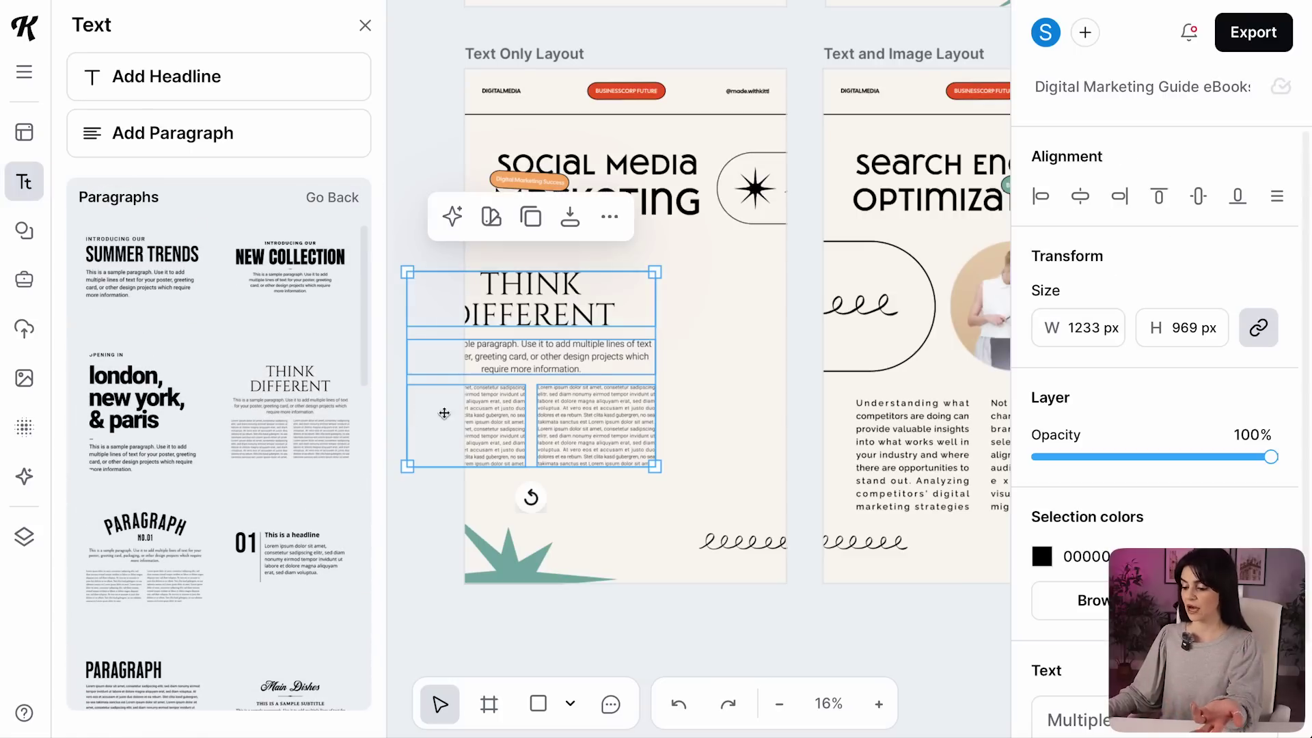
pyautogui.moveTo(569, 347); pyautogui.dragTo(667, 292)
pyautogui.moveTo(533, 402); pyautogui.dragTo(460, 445)
pyautogui.moveTo(590, 388)
pyautogui.mouseDown()
pyautogui.moveTo(619, 397)
pyautogui.moveTo(603, 397)
pyautogui.mouseUp()
# Delete the Social Media Marketing heading and its orange label, then move the Think Different text block up into their place
pyautogui.click(540, 157)
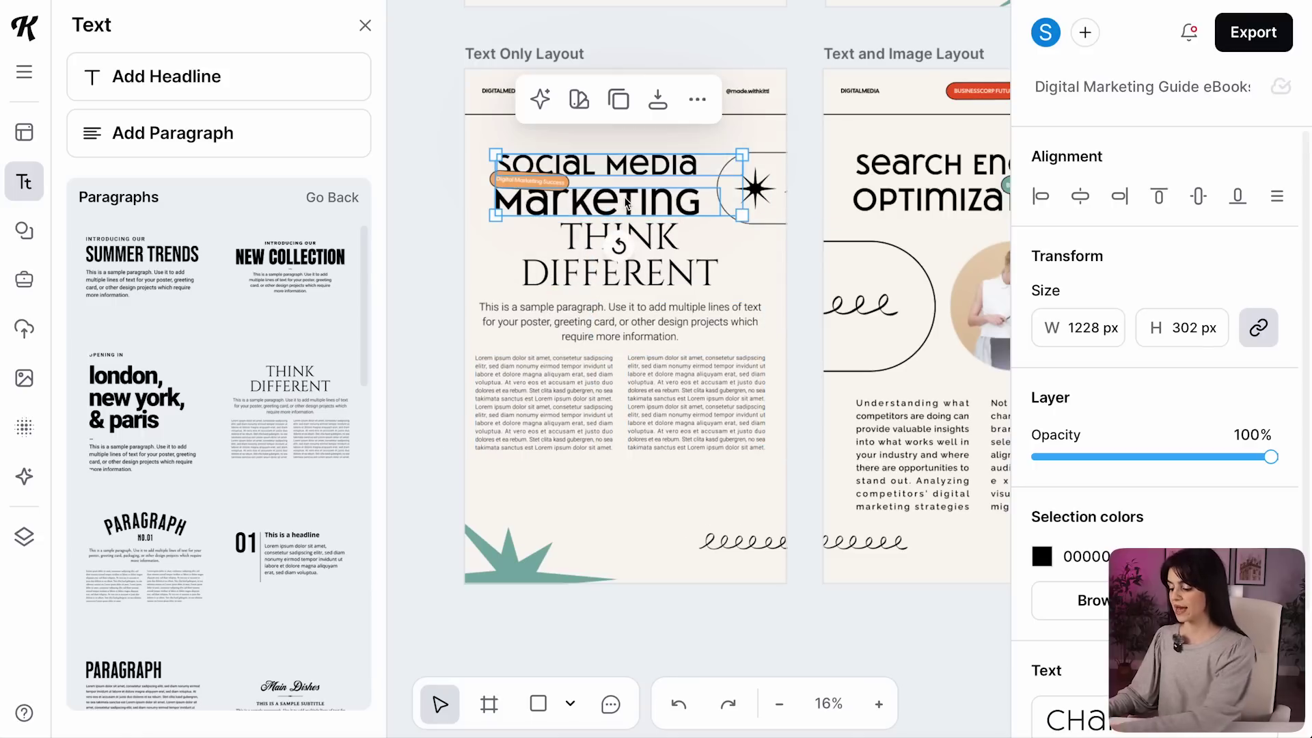
pyautogui.press('Delete')
pyautogui.click(528, 181)
pyautogui.press('Delete')
pyautogui.moveTo(624, 250); pyautogui.dragTo(624, 189)
pyautogui.press('Escape')
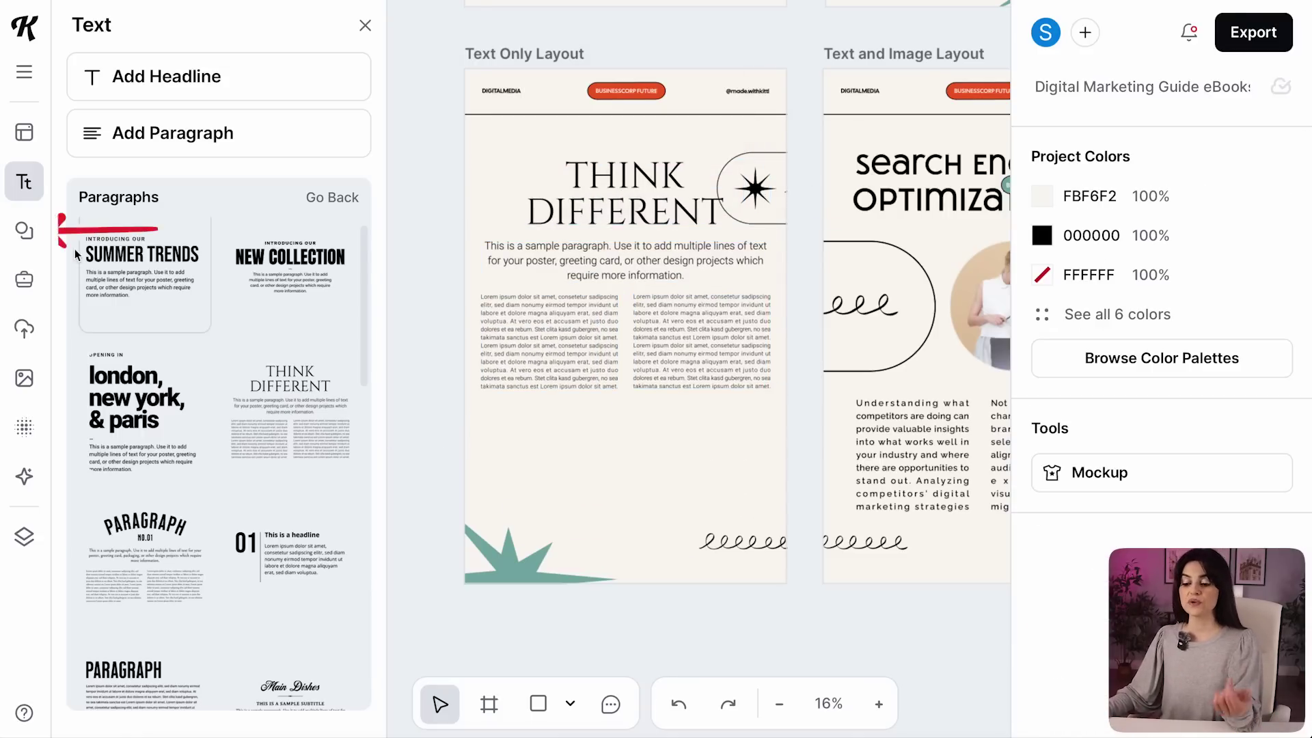
# Browse the ornament and illustration categories in the elements library
pyautogui.click(24, 231)
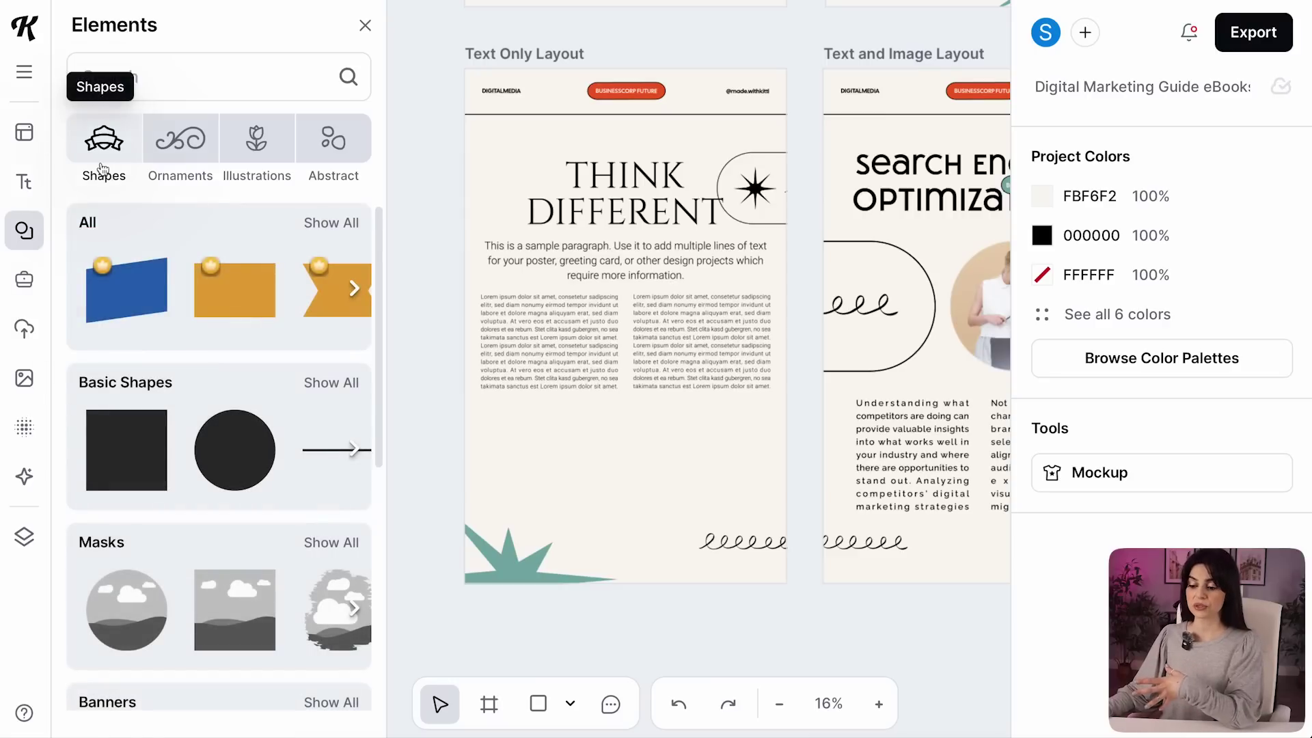
pyautogui.click(180, 142)
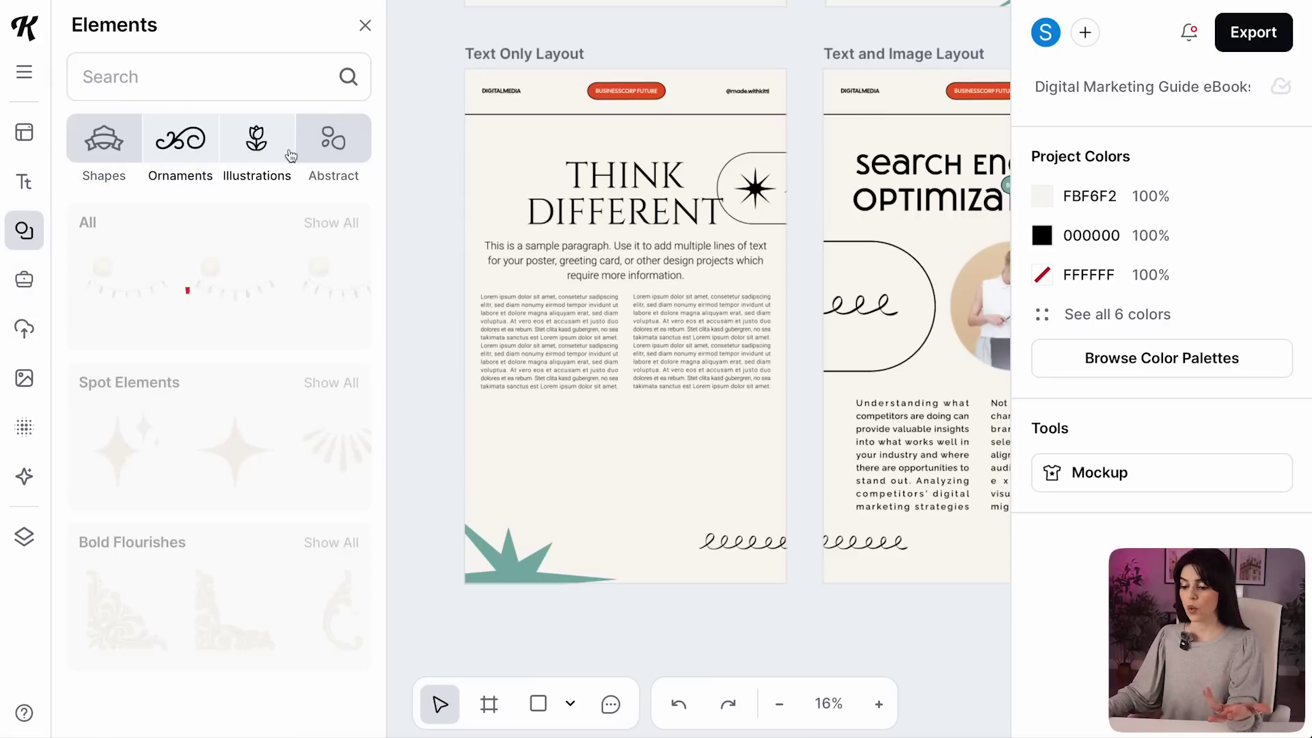
pyautogui.click(264, 155)
pyautogui.scroll(-5, 255, 459)
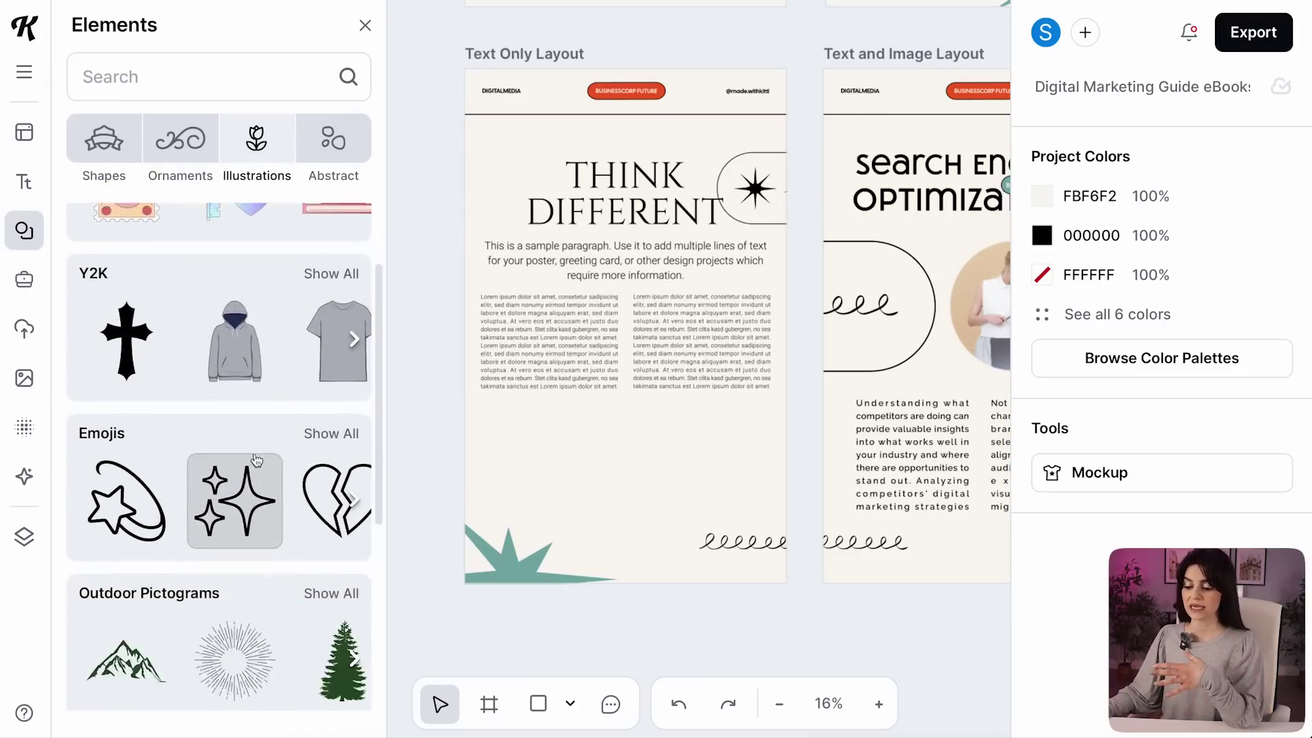
pyautogui.scroll(-12, 255, 460)
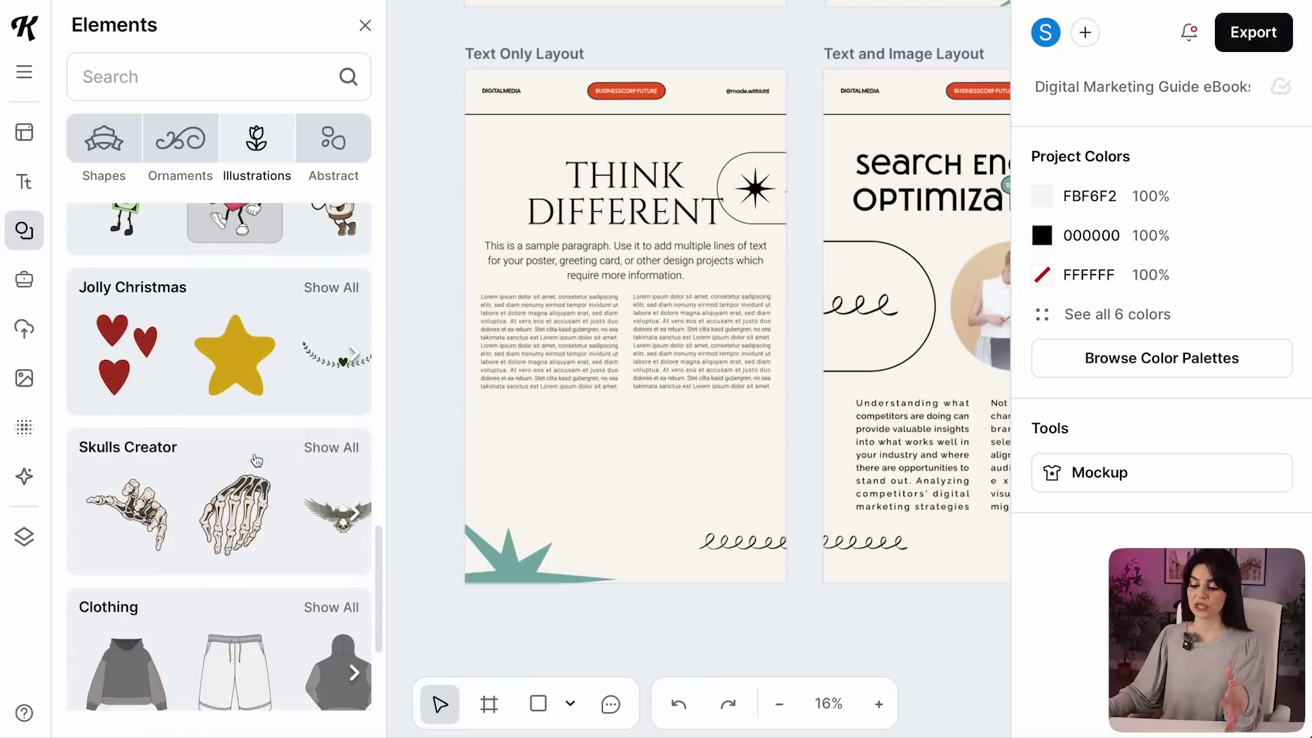
pyautogui.scroll(-4, 255, 460)
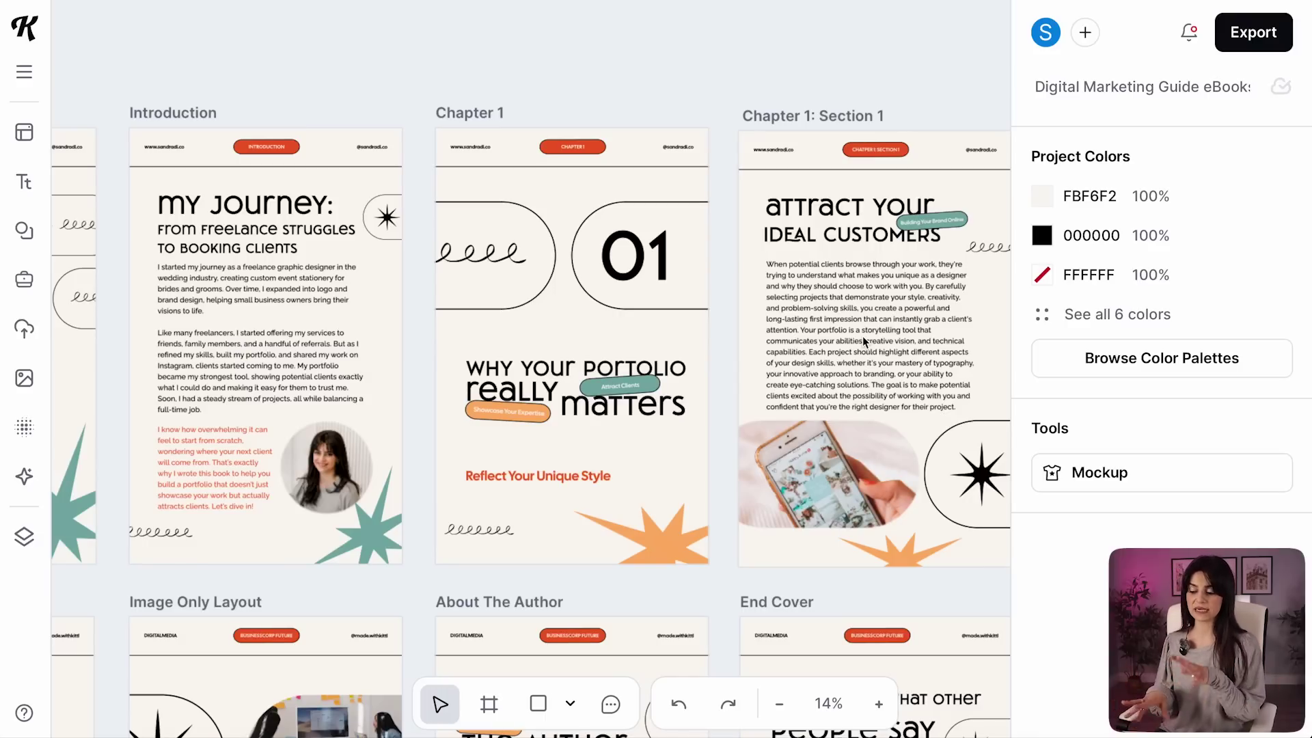
# Examine the customized Chapter 1 and Chapter 1: Section 1 pages, including their header labels and text
pyautogui.scroll(-2, 862, 336)
pyautogui.hscroll(3, 862, 337)
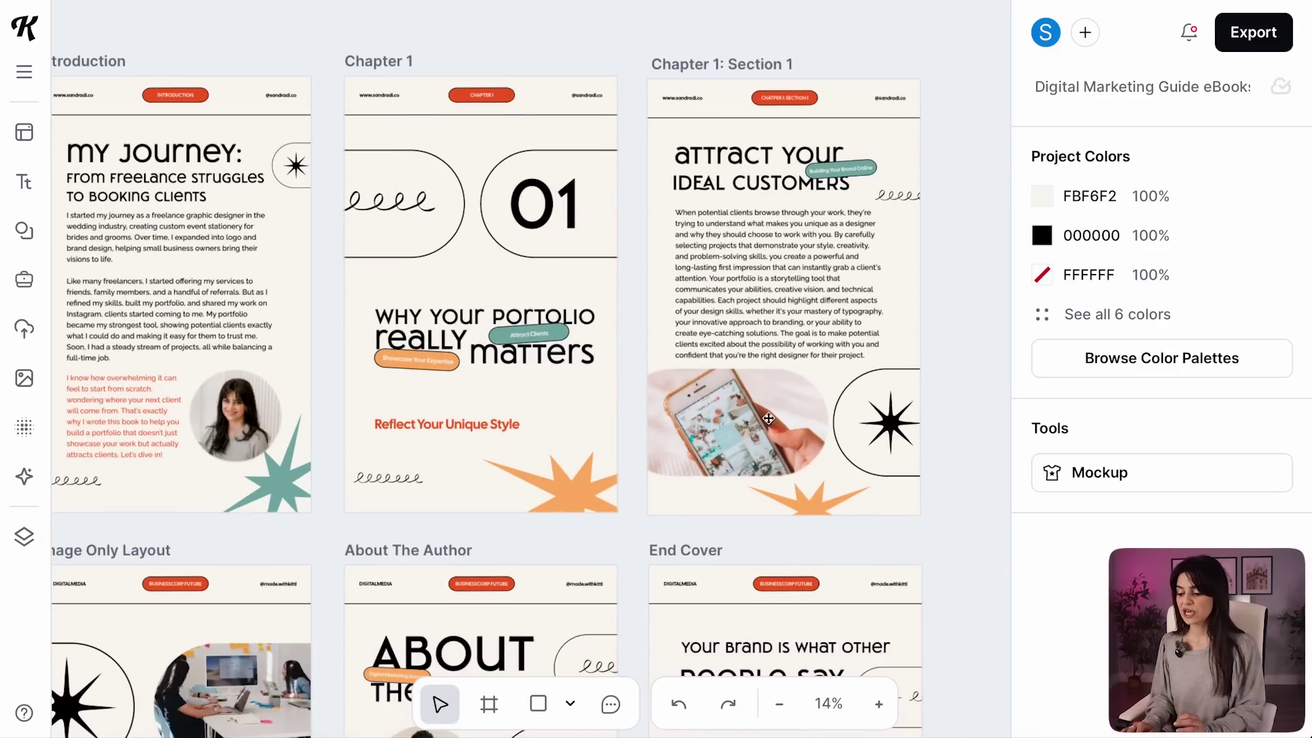
pyautogui.scroll(3, 572, 104)
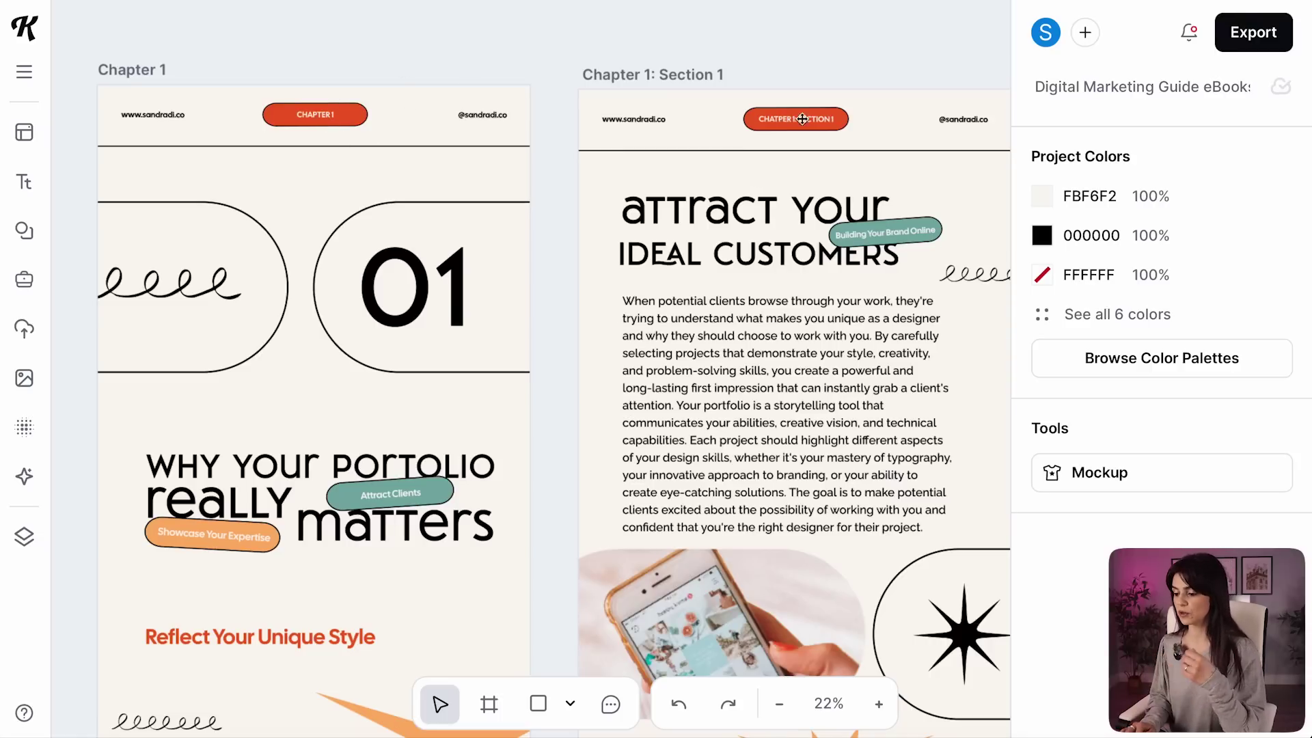
pyautogui.scroll(2, 802, 119)
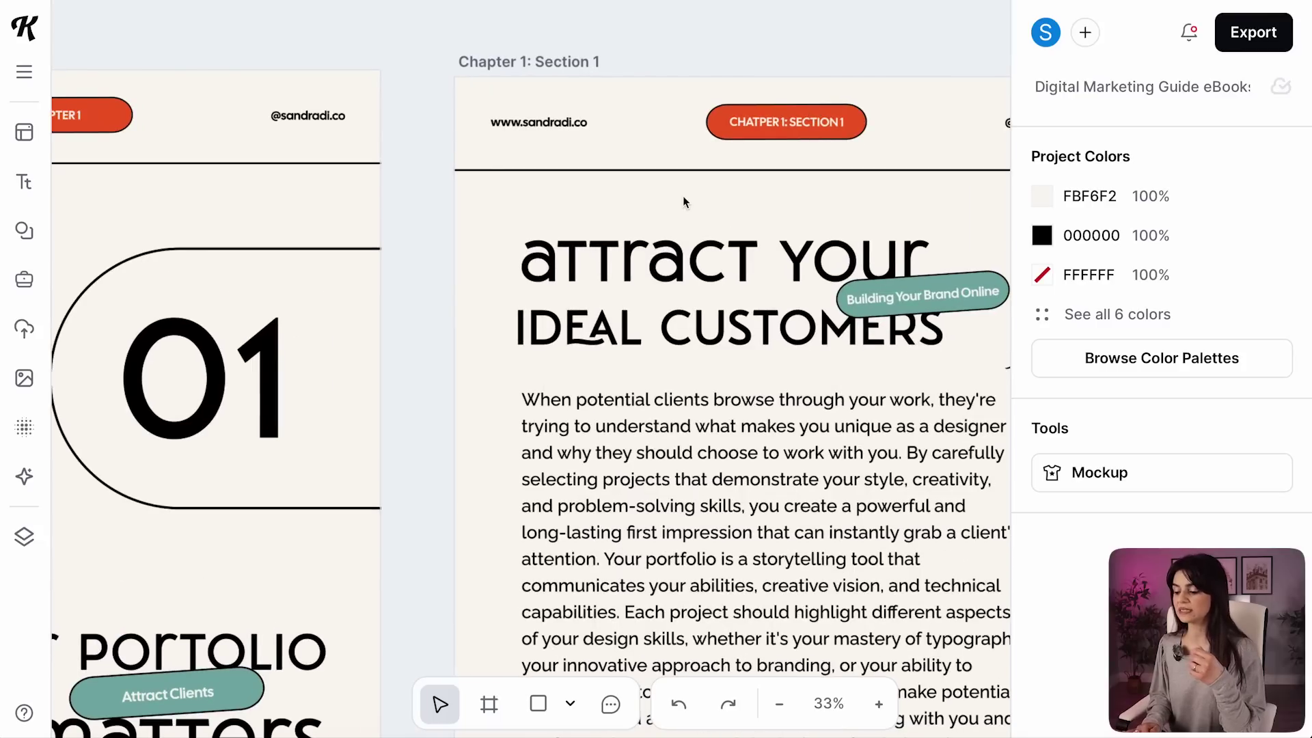
pyautogui.scroll(-3, 683, 195)
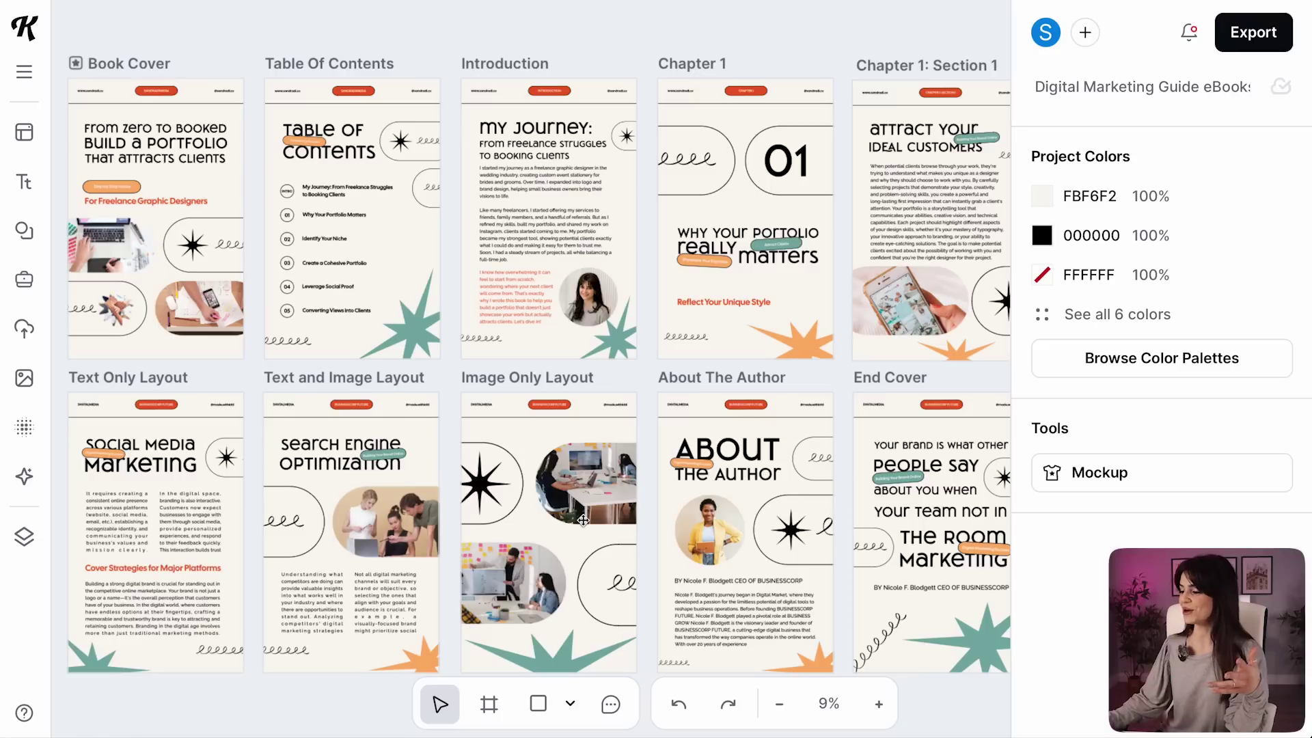
# Open the export settings for the ebook and set the file format to PDF
pyautogui.click(1255, 34)
pyautogui.click(1154, 289)
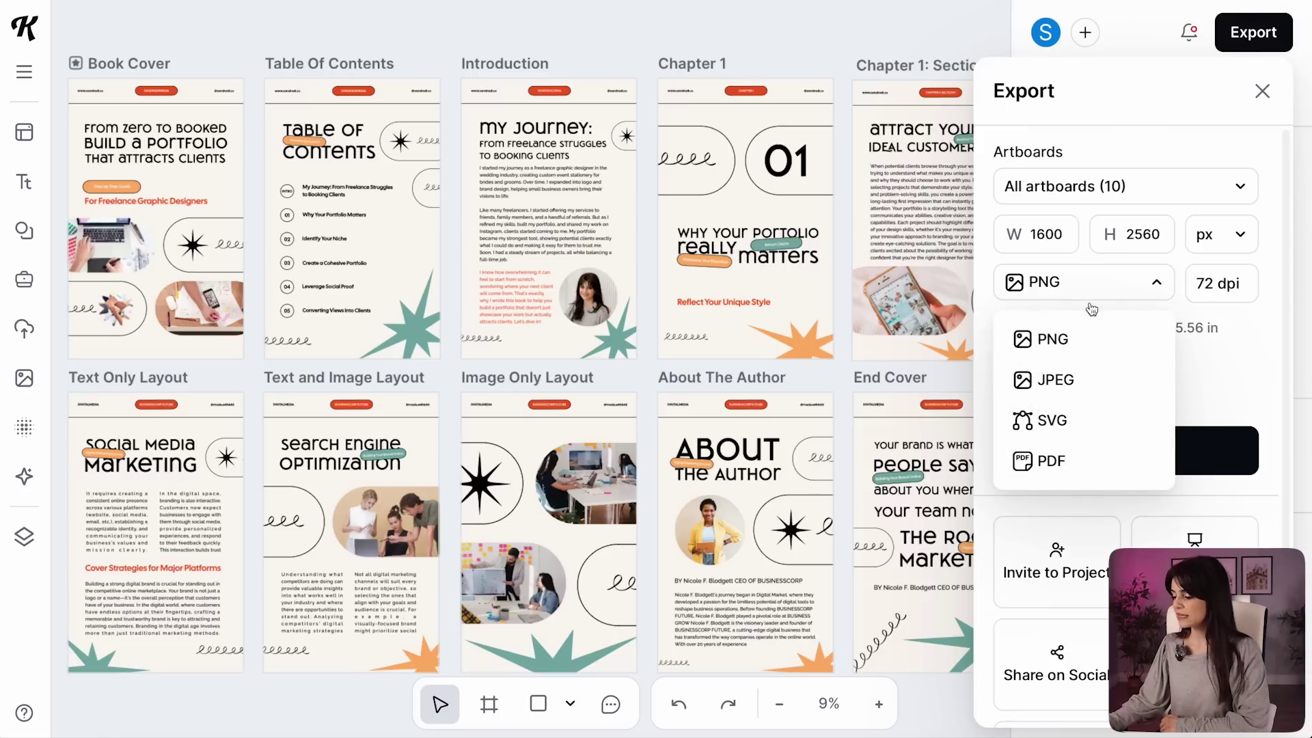
pyautogui.click(1011, 452)
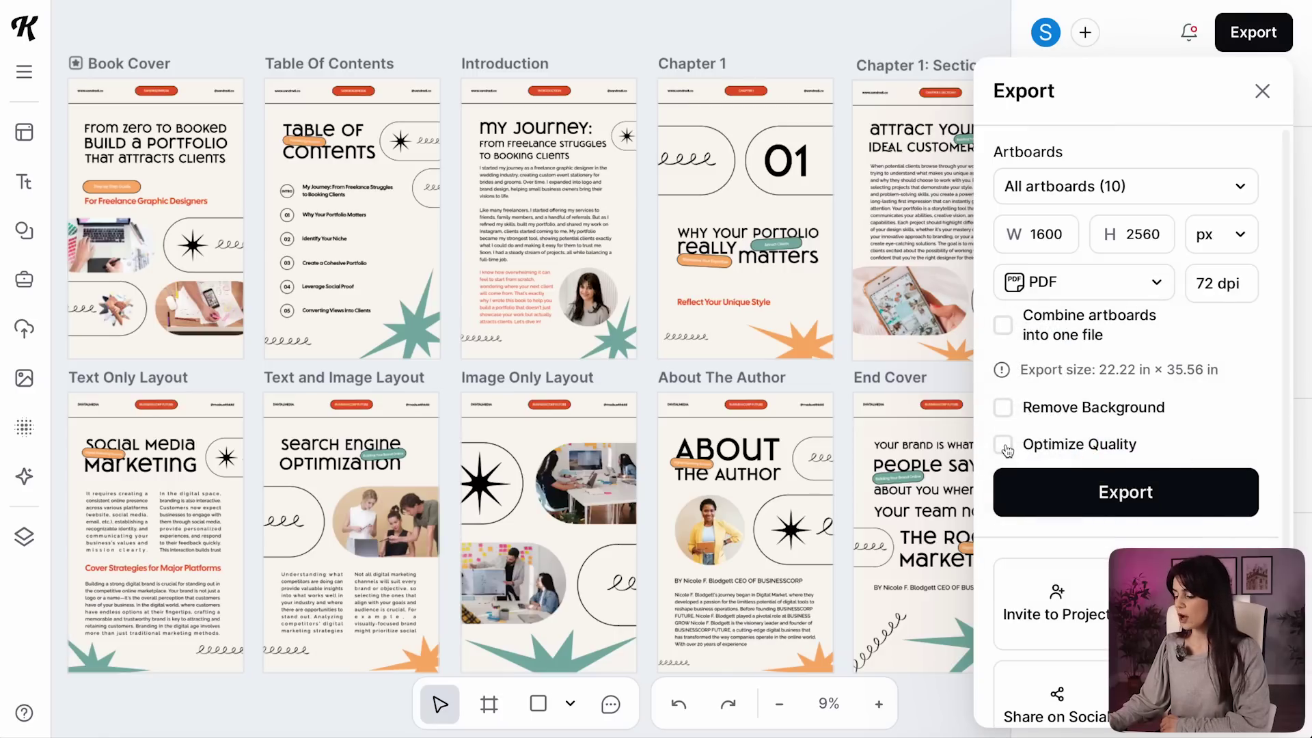